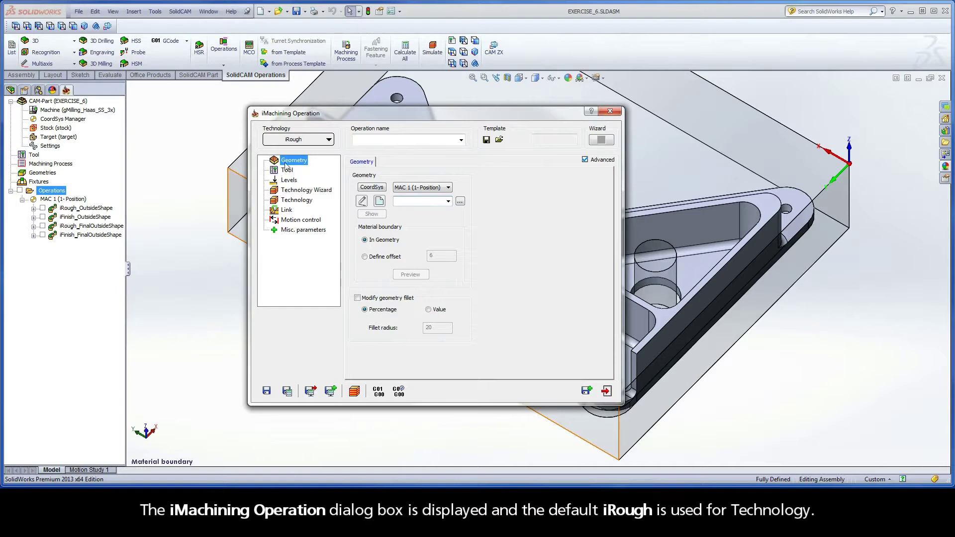
# Step: Create a new geometry in the OutsideShape view by chaining the target model's bottom outer edge with Auto-constant Z, and mark the chain as open
pyautogui.click(380, 201)
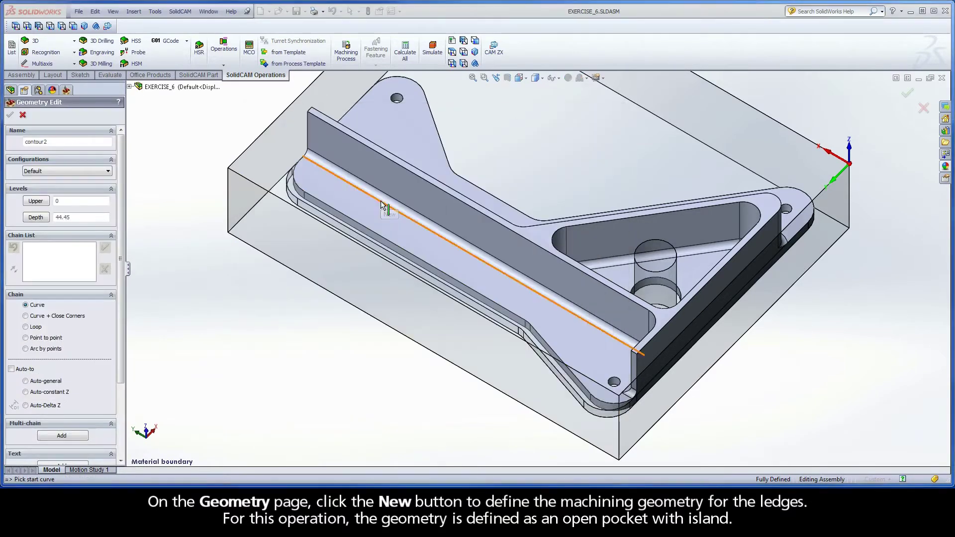
pyautogui.rightClick(174, 143)
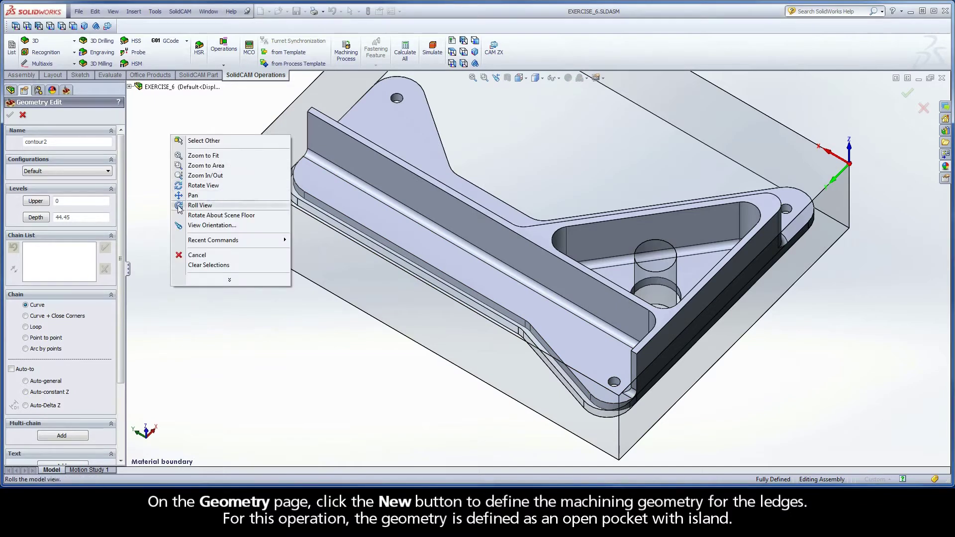
pyautogui.click(209, 225)
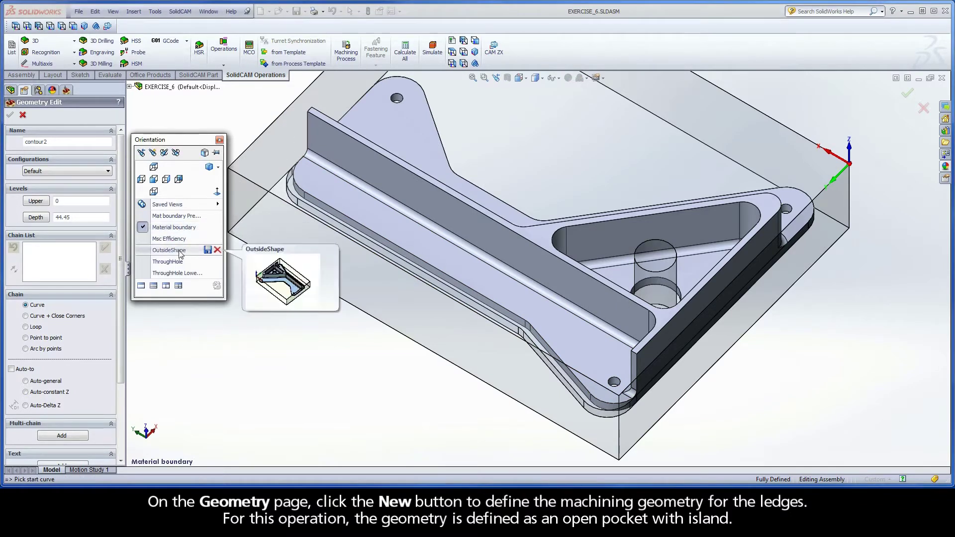
pyautogui.click(177, 250)
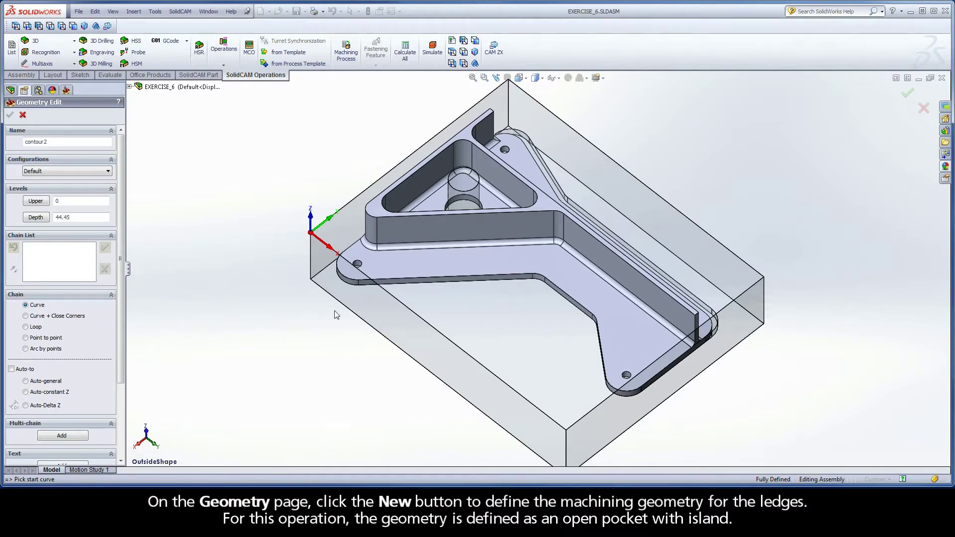
pyautogui.click(580, 311)
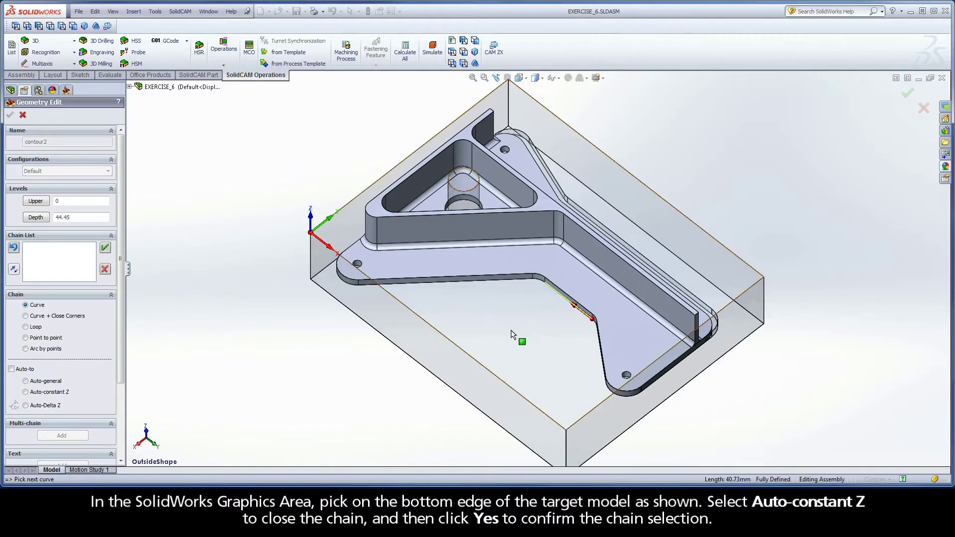
pyautogui.click(58, 393)
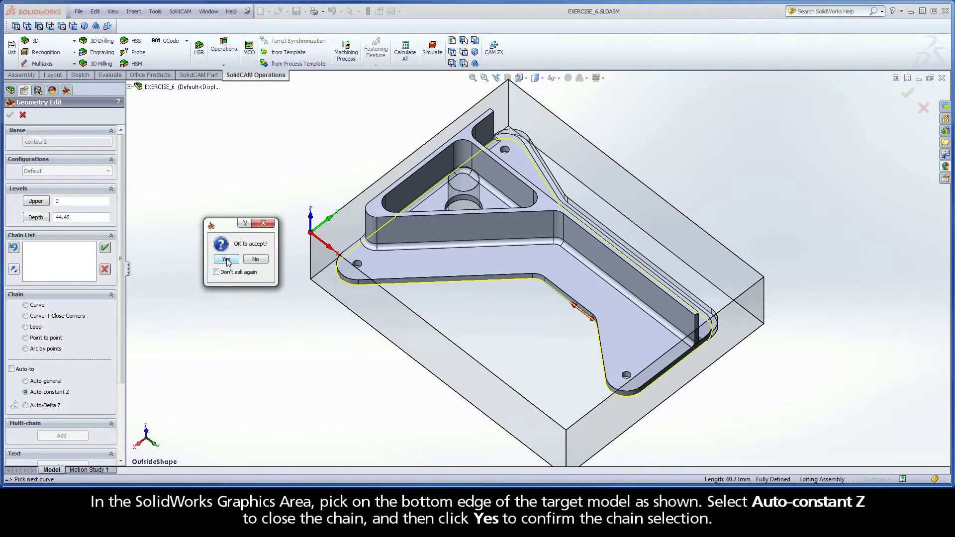
pyautogui.click(226, 260)
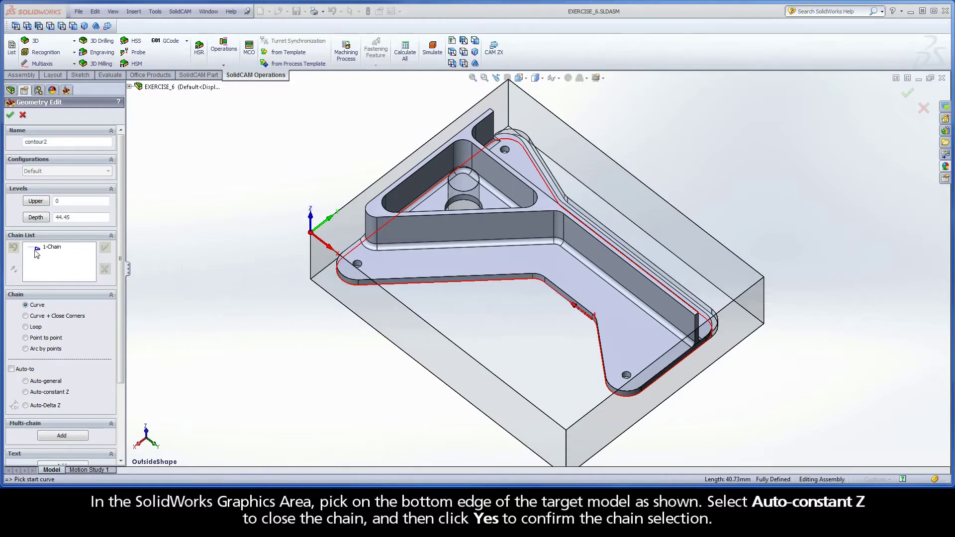
pyautogui.rightClick(60, 253)
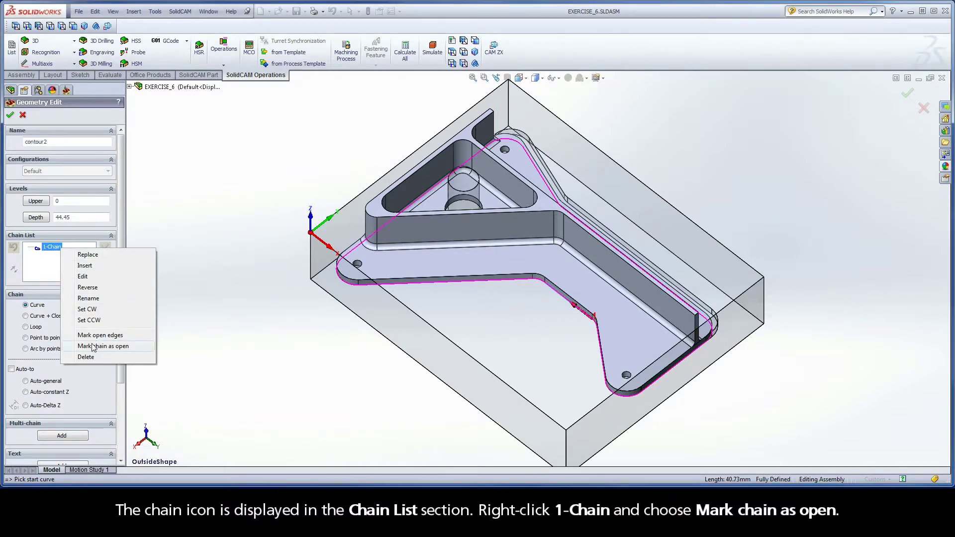
pyautogui.click(117, 347)
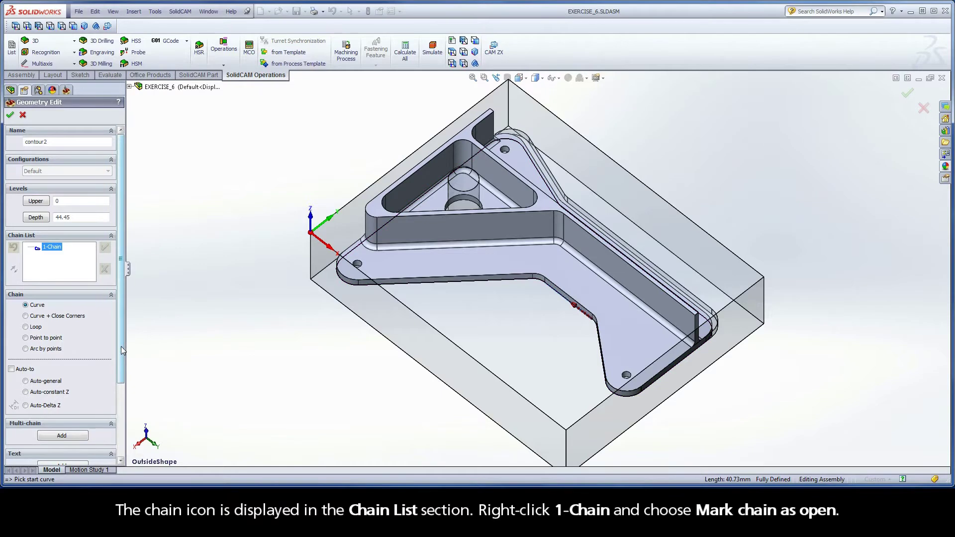
# Step: Add a second chain around the top edge of the target model's wall with Auto-constant Z and accept the geometry
pyautogui.click(673, 301)
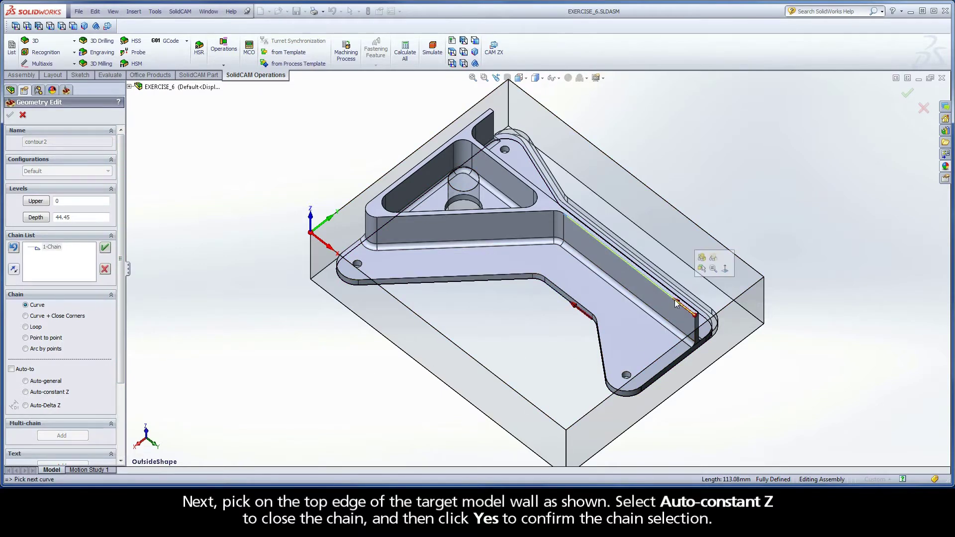
pyautogui.click(25, 392)
pyautogui.click(228, 260)
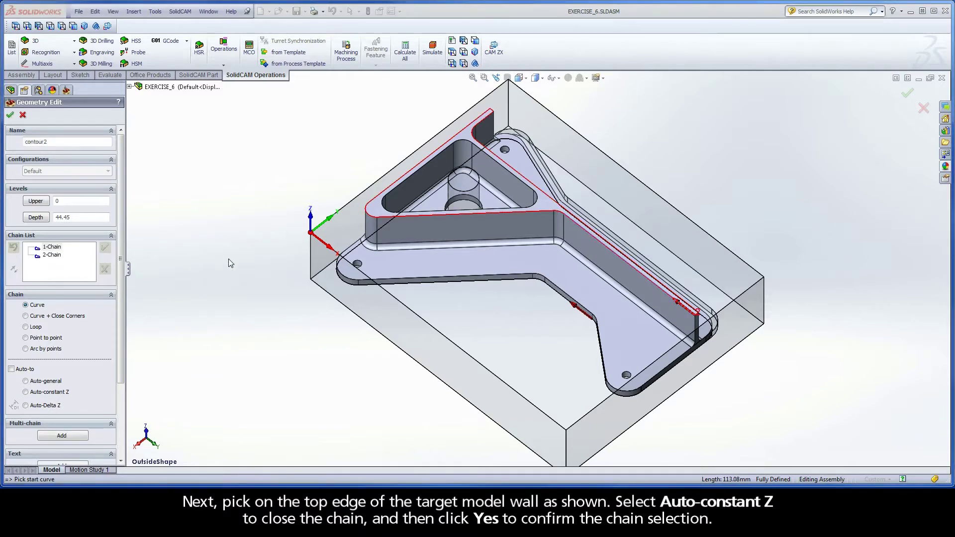
pyautogui.click(10, 115)
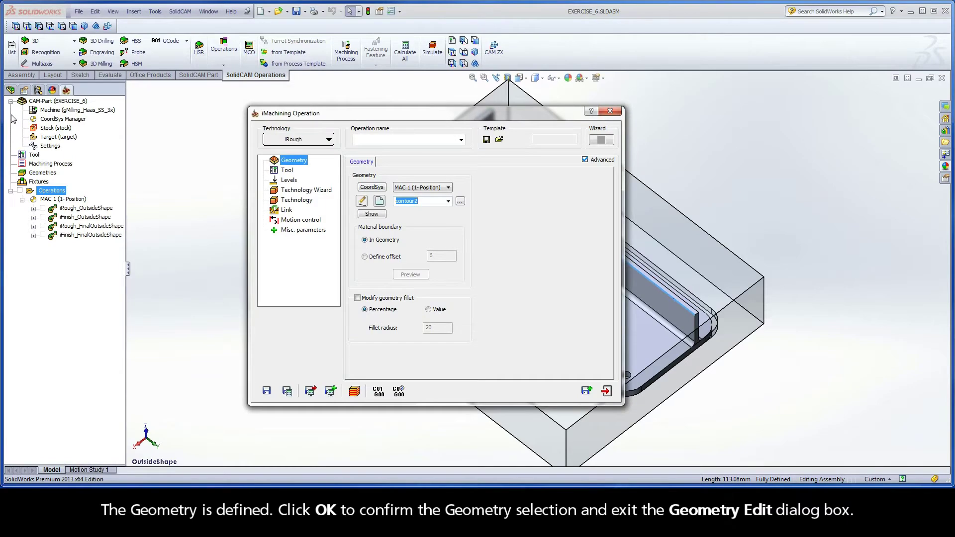
# Step: Add a new bull nose mill for the operation with a 14 mm diameter and a 3 mm corner radius
pyautogui.click(288, 170)
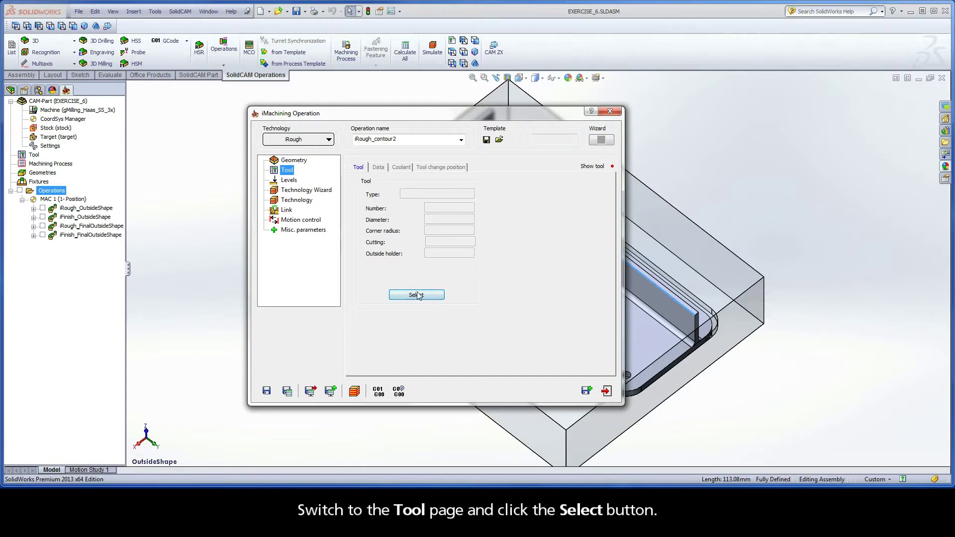
pyautogui.click(417, 295)
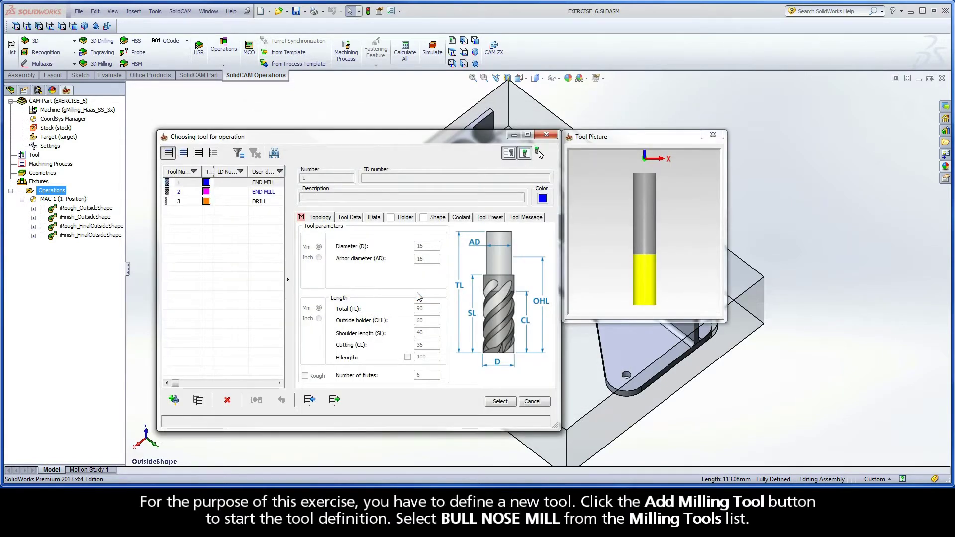
pyautogui.click(173, 400)
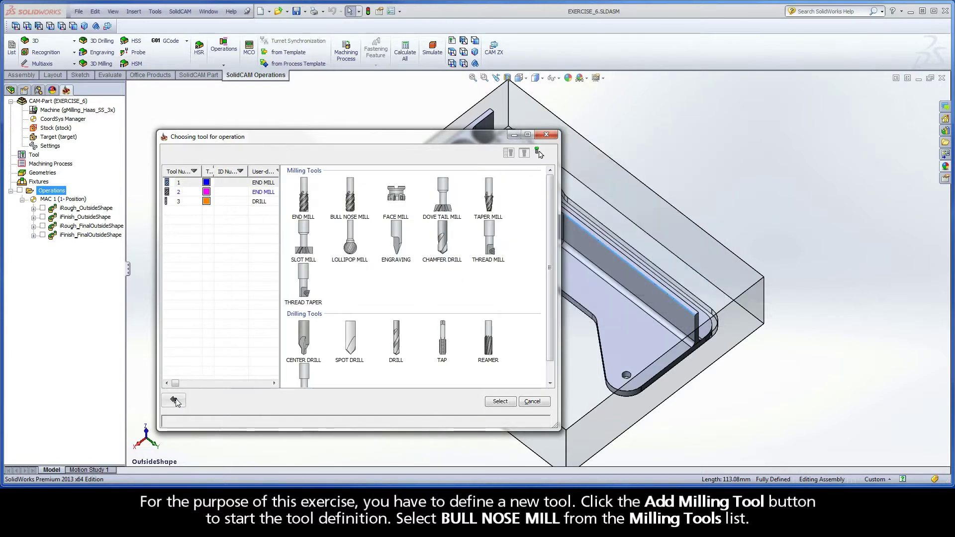
pyautogui.click(349, 199)
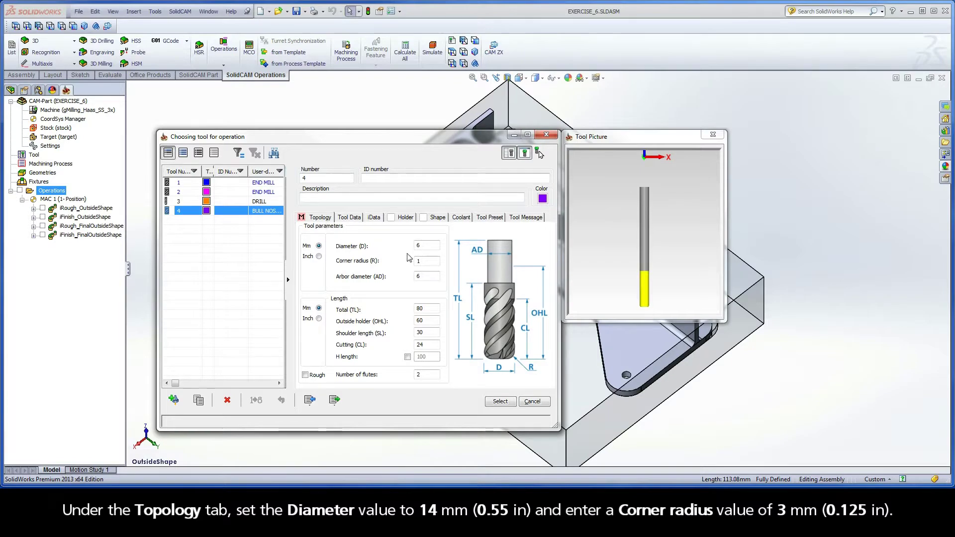
pyautogui.doubleClick(424, 245)
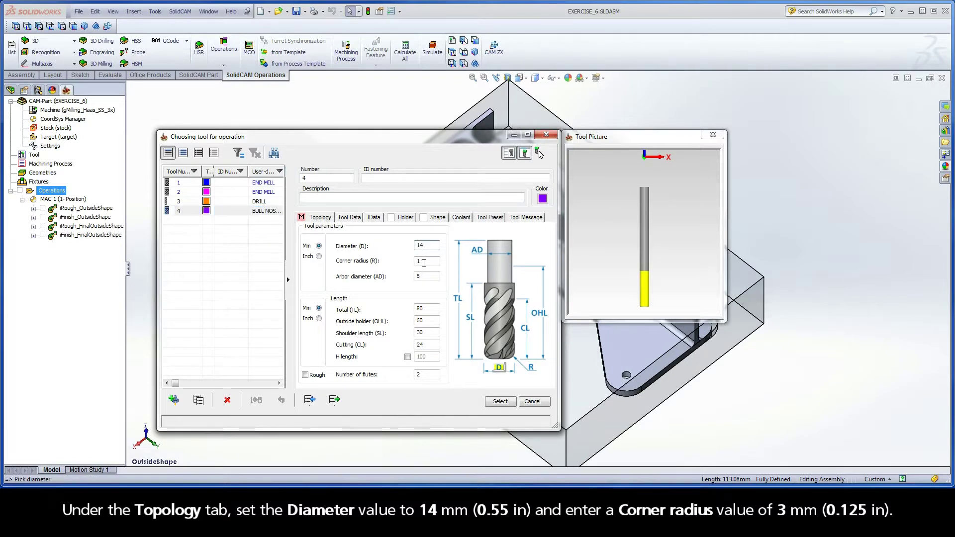
pyautogui.doubleClick(423, 262)
pyautogui.write('3')
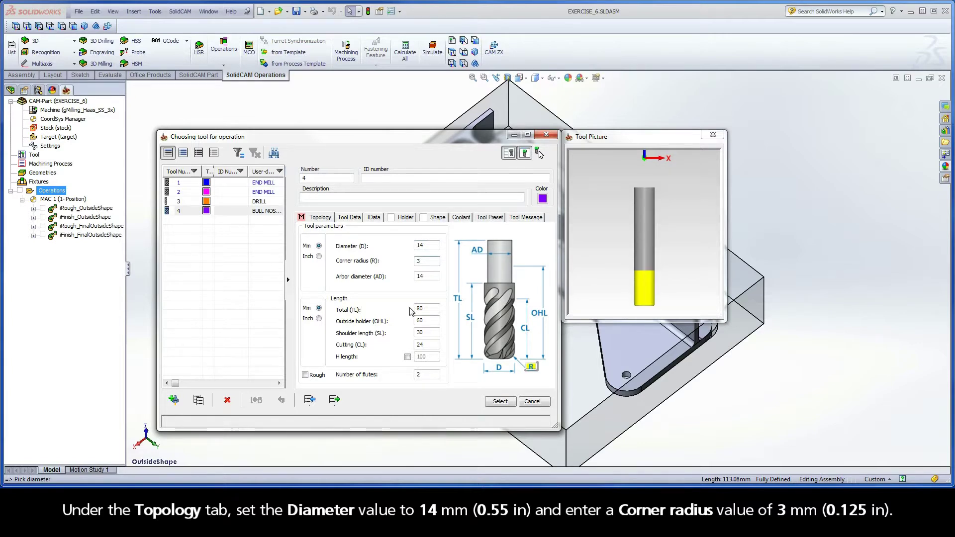
# Step: Set the bull nose mill's total length to 90 mm, shoulder length to 40 mm, cutting length to 35 mm and number of flutes to 4
pyautogui.moveTo(428, 309); pyautogui.dragTo(409, 308)
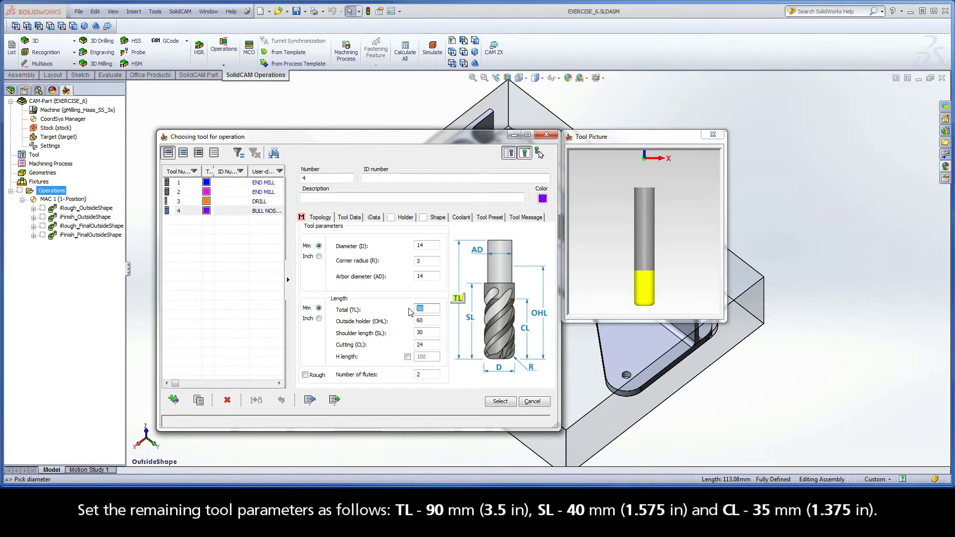
pyautogui.write('90')
pyautogui.click(416, 332)
pyautogui.write('40')
pyautogui.click(420, 345)
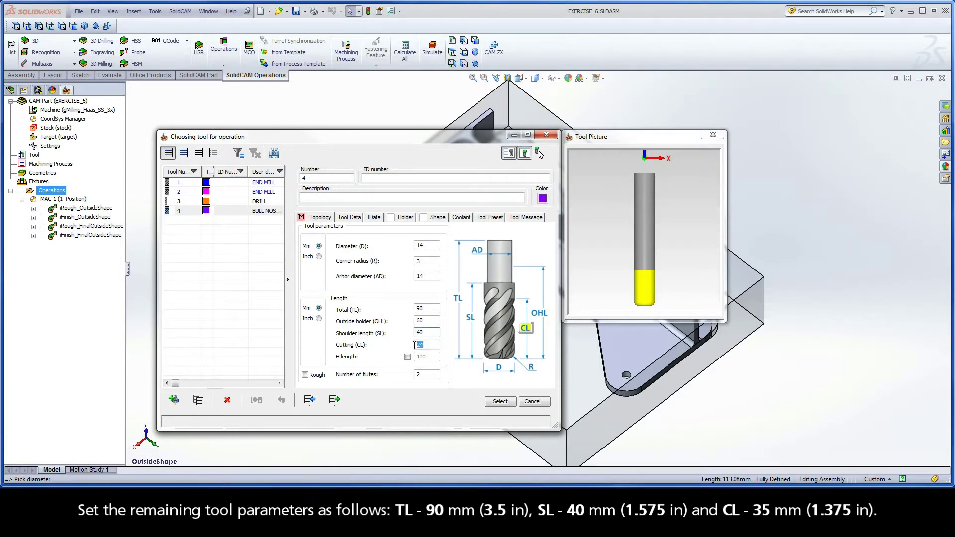
pyautogui.write('35')
pyautogui.click(423, 375)
pyautogui.write('4')
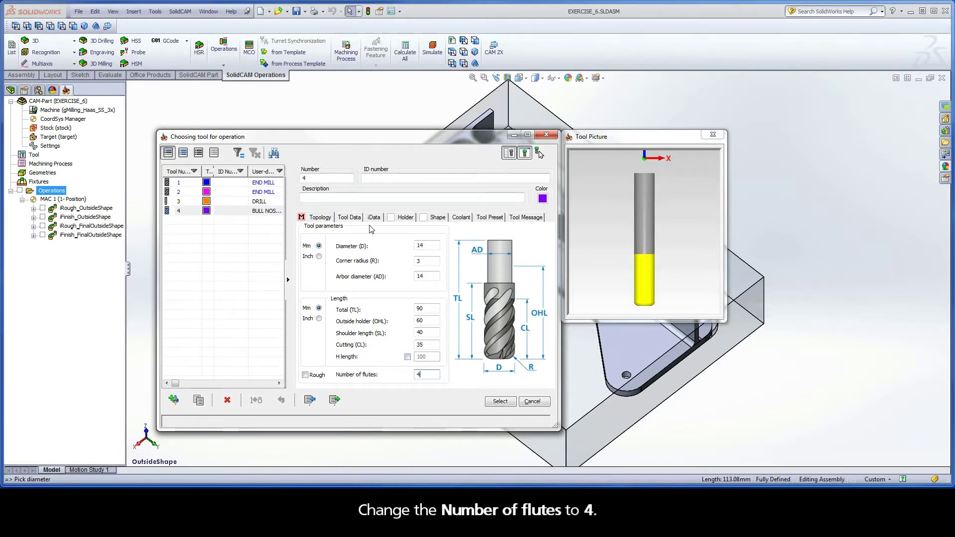
# Step: Set the tool's helical angle to 35 (Standard) and choose this bull nose mill for the operation
pyautogui.click(374, 218)
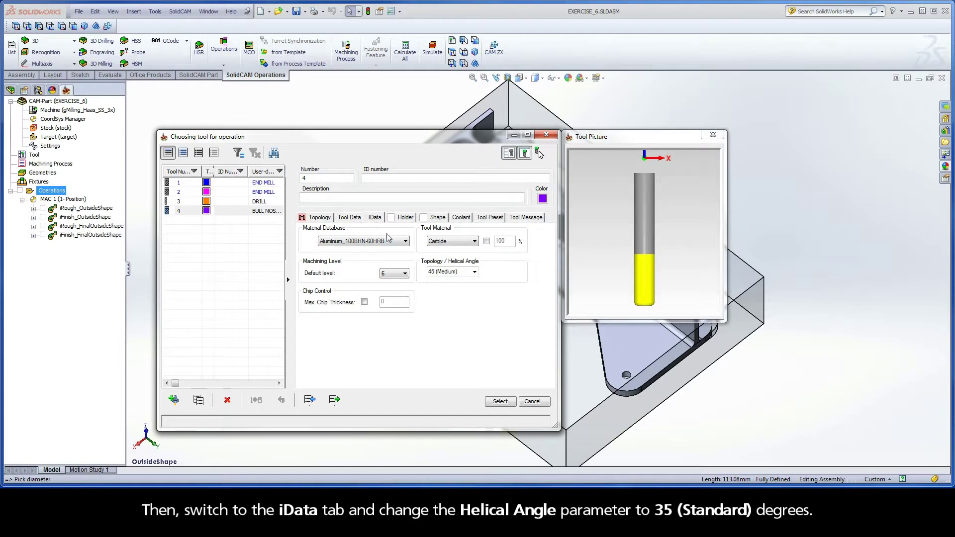
pyautogui.click(474, 272)
pyautogui.click(467, 295)
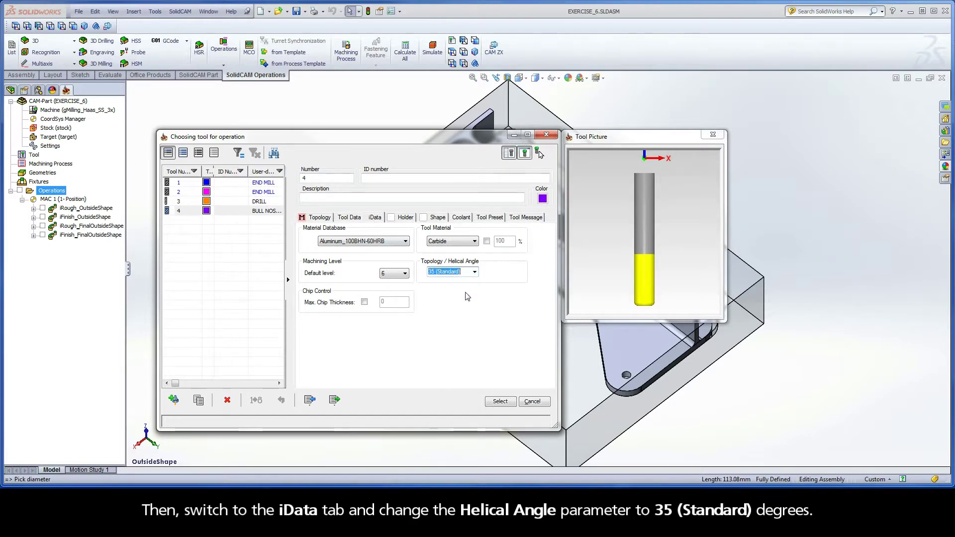
pyautogui.click(500, 401)
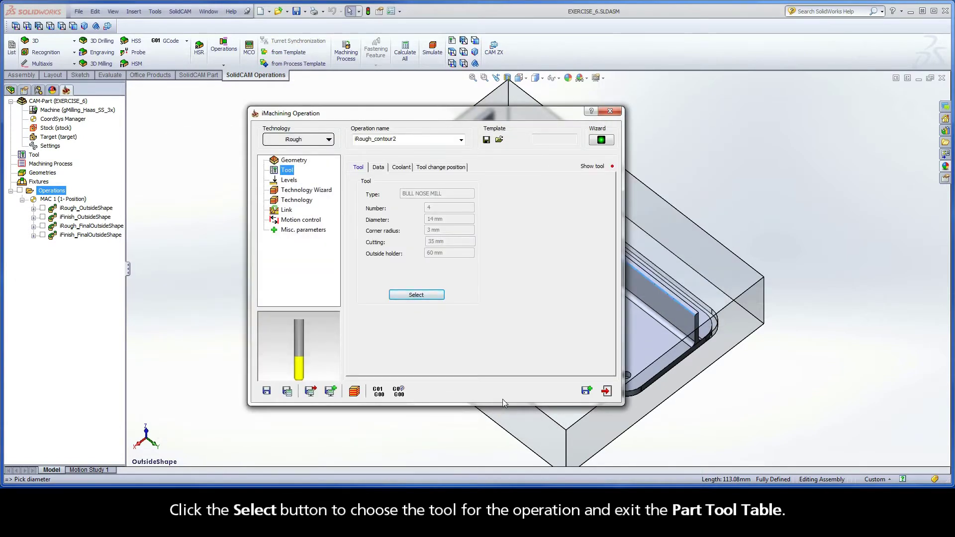
# Step: Define the milling levels by picking the wall's top face as the upper level and the ledge face as the pocket depth
pyautogui.click(294, 182)
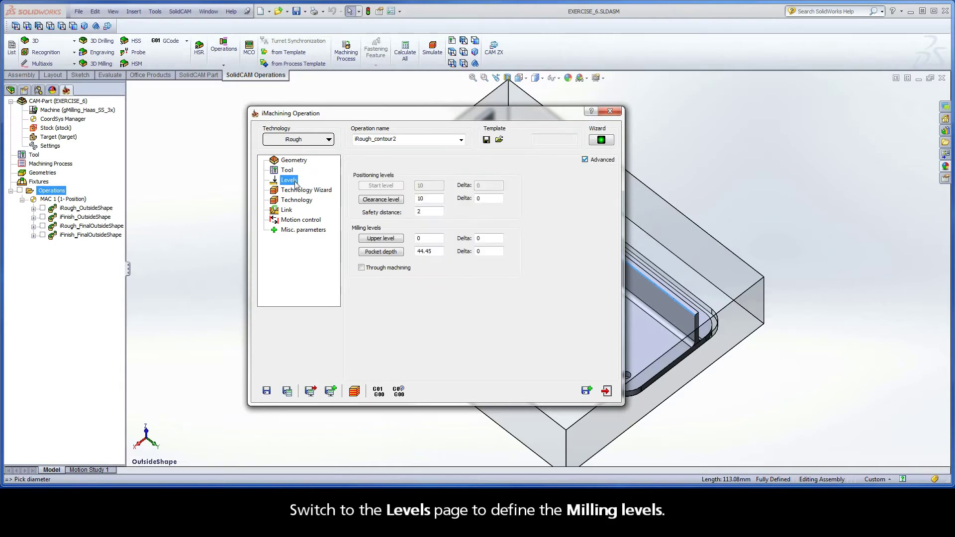
pyautogui.click(380, 238)
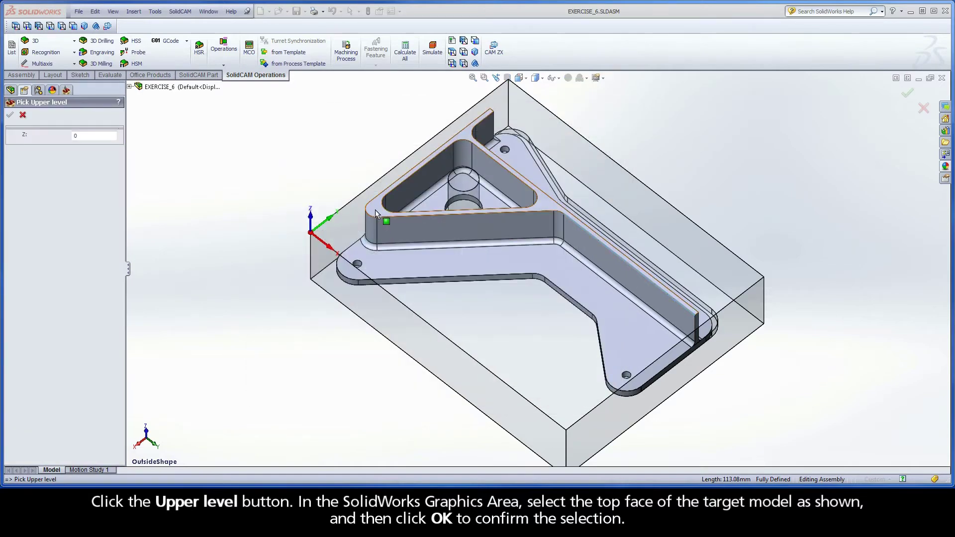
pyautogui.click(376, 211)
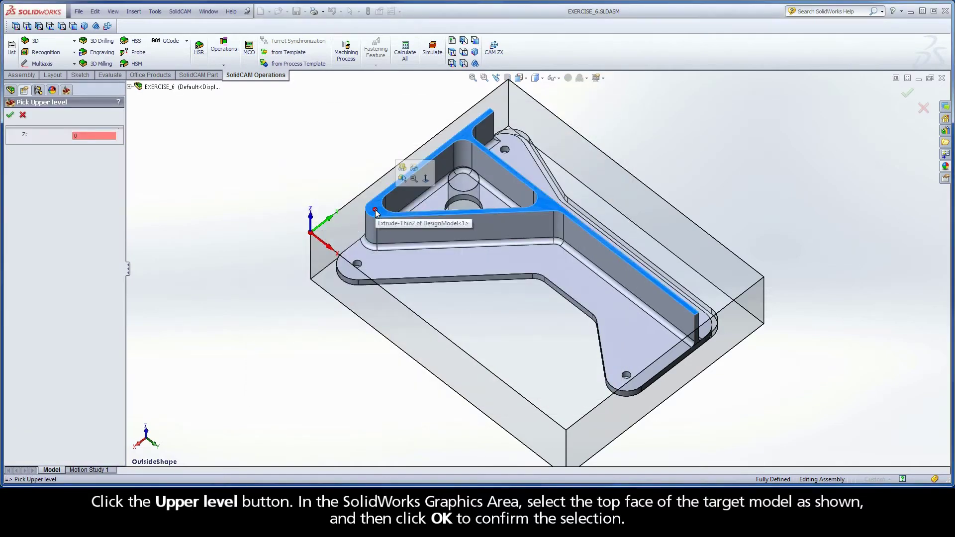
pyautogui.click(11, 117)
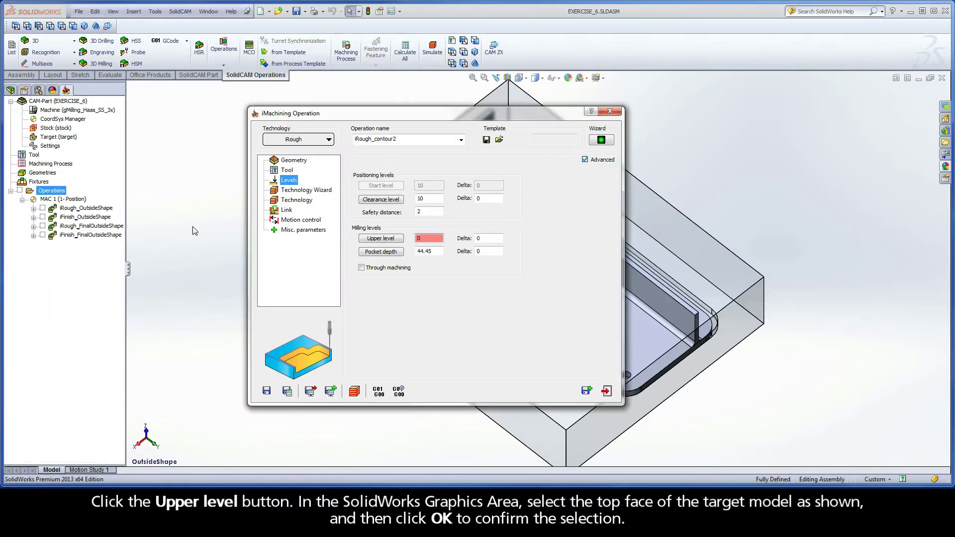
pyautogui.click(381, 252)
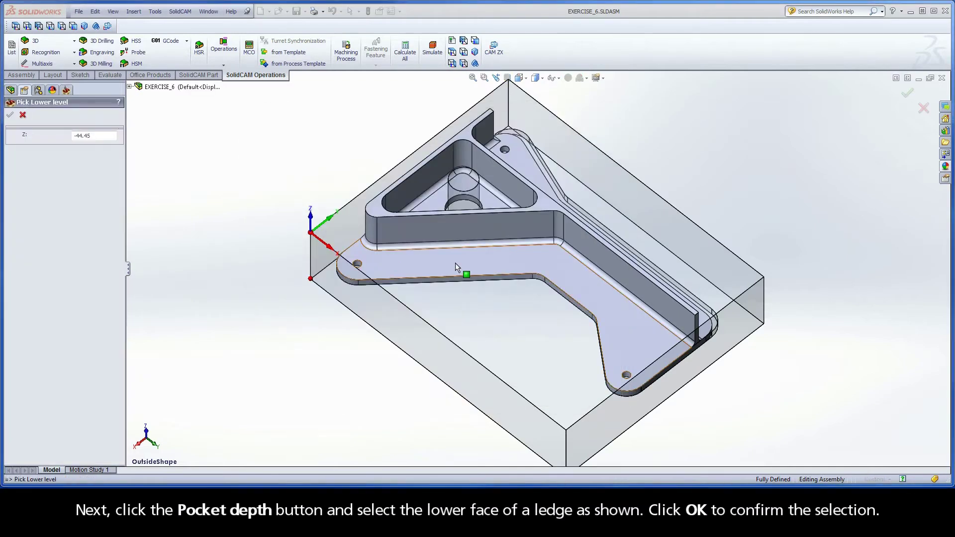
pyautogui.click(455, 262)
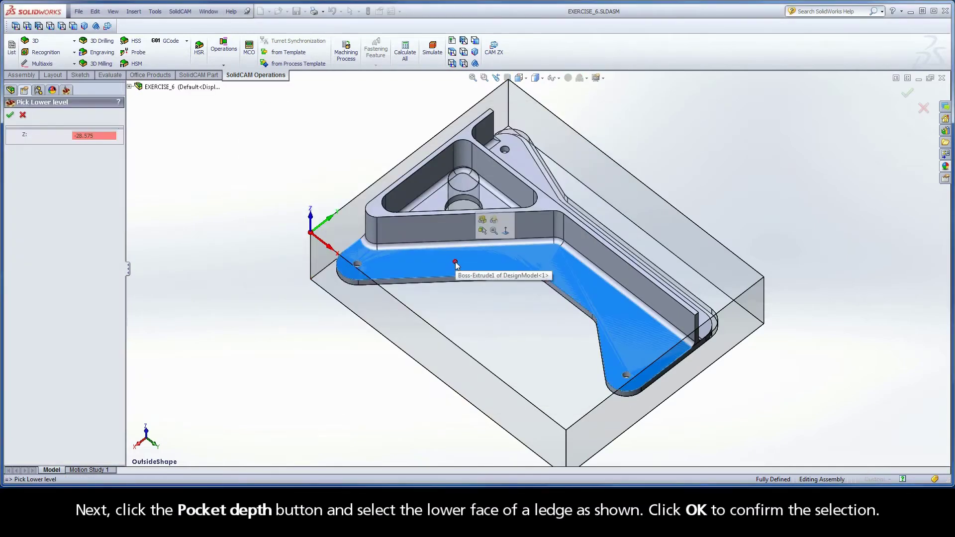
pyautogui.click(10, 115)
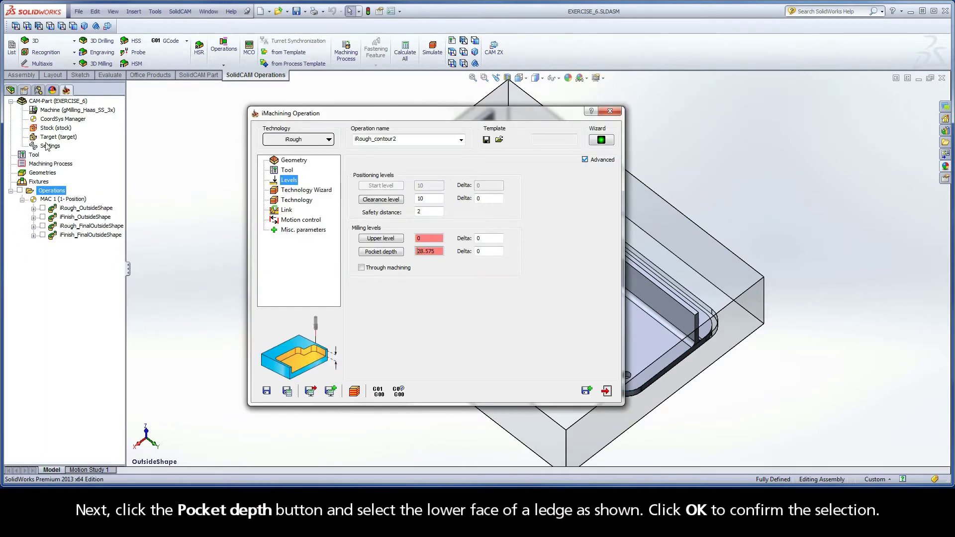
# Step: Examine the Technology Wizard's output cutting data in both View 1 and View 2
pyautogui.click(300, 193)
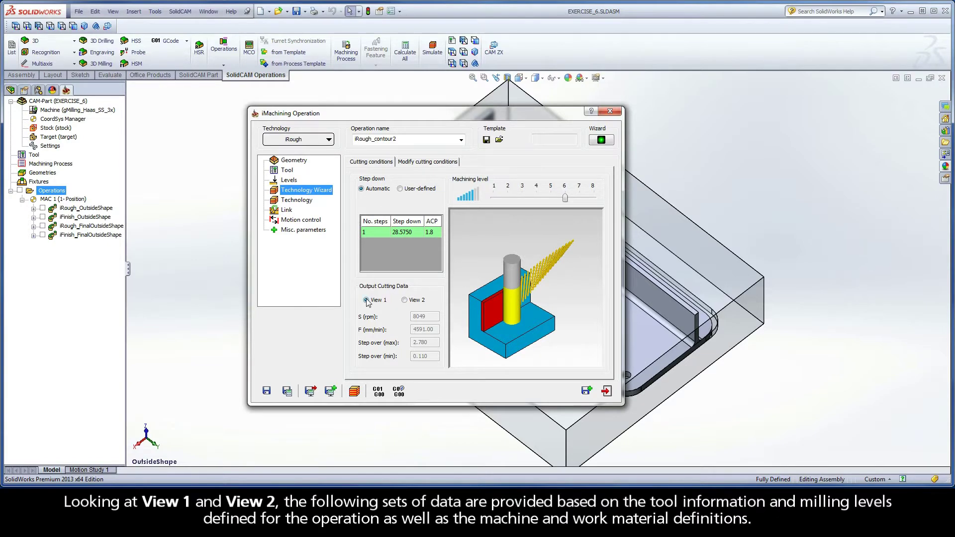
pyautogui.click(403, 300)
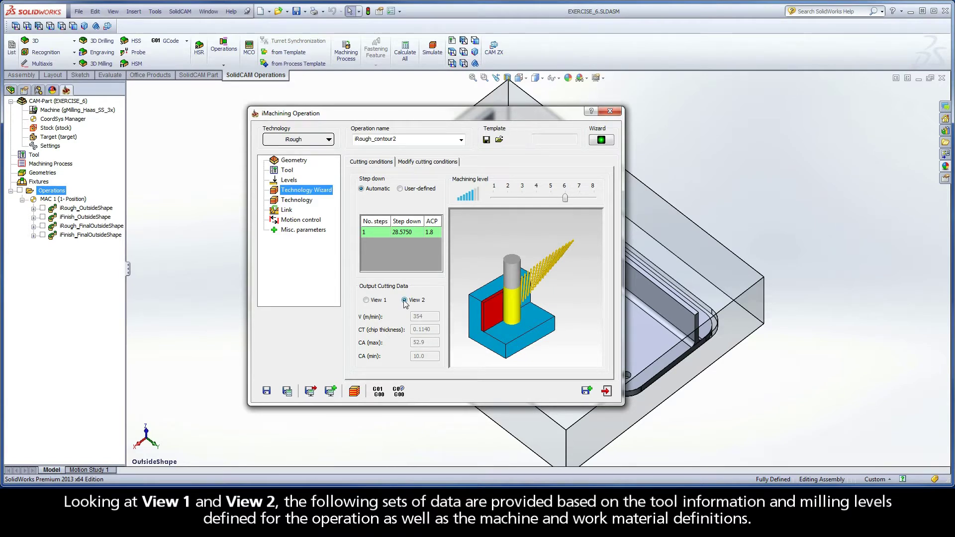
pyautogui.click(366, 300)
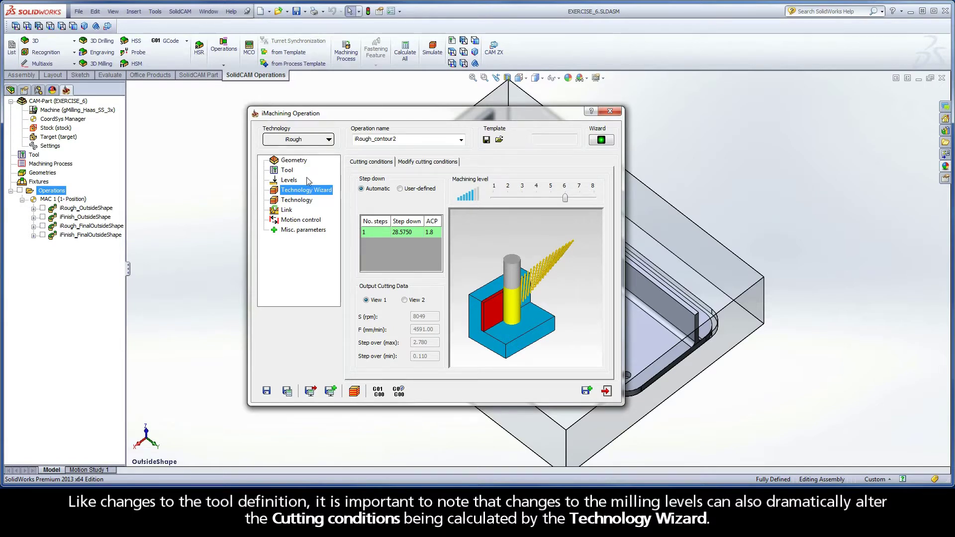
# Step: Review the operation's milling levels, including the upper level, pocket depth and pocket depth delta values
pyautogui.click(289, 181)
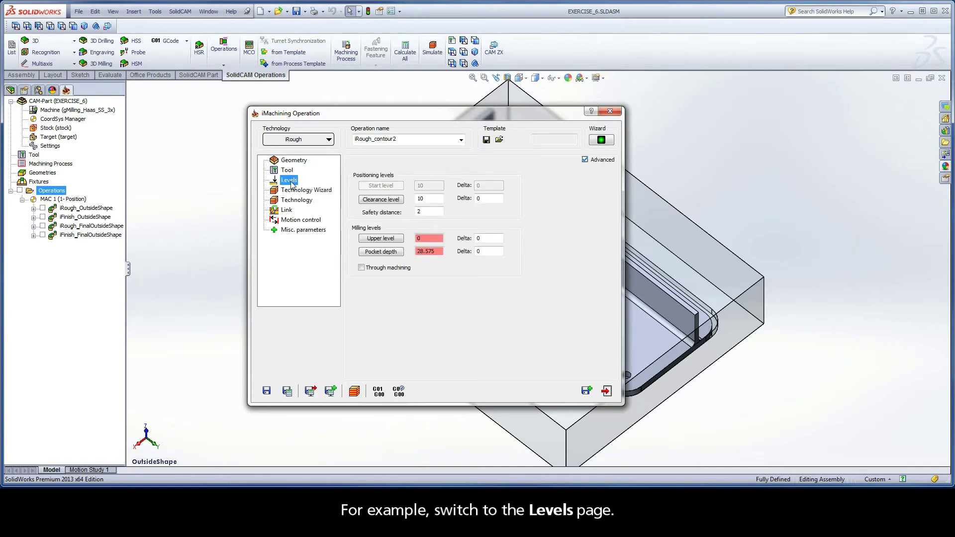
pyautogui.moveTo(424, 239); pyautogui.dragTo(411, 253)
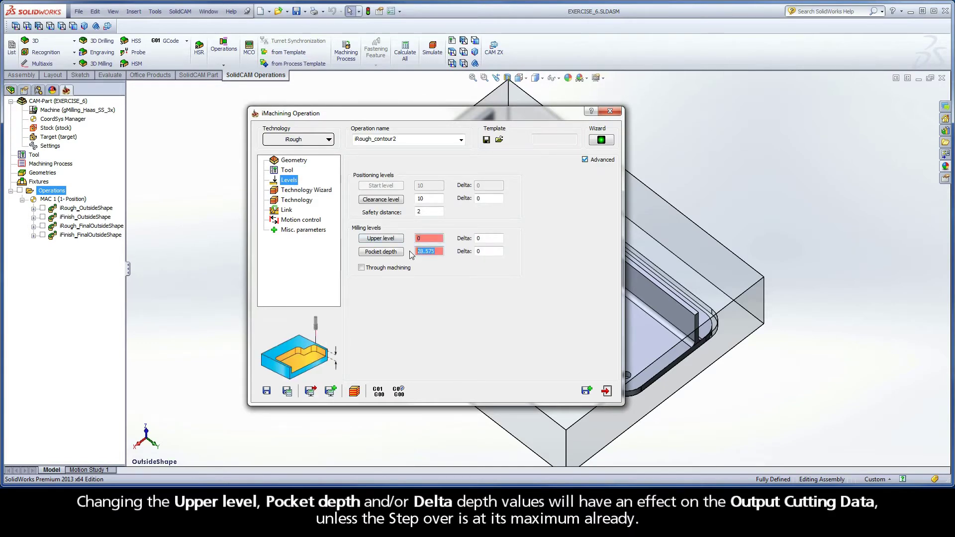
pyautogui.moveTo(478, 255); pyautogui.dragTo(463, 253)
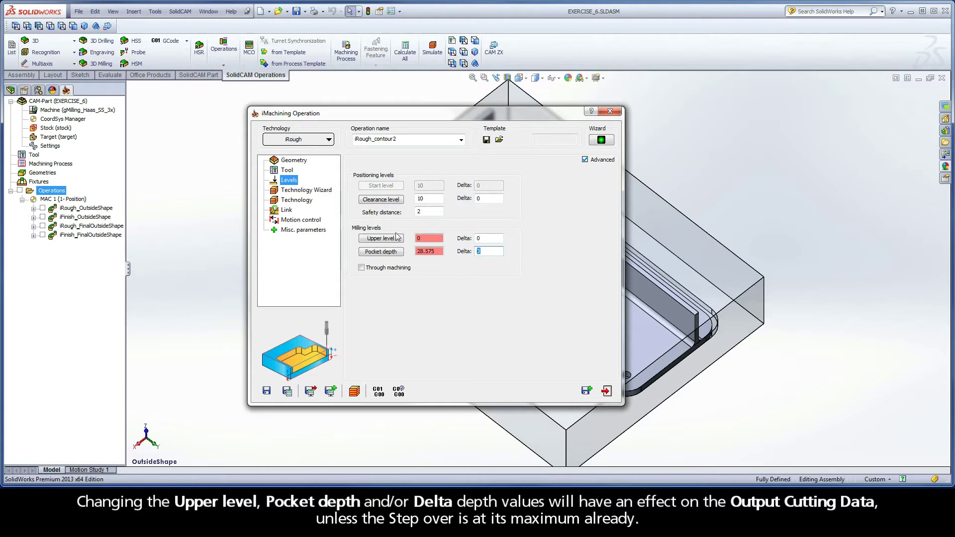
# Step: Try a user-defined step down with the number of steps set to 2, and return the step down mode to Automatic
pyautogui.click(300, 193)
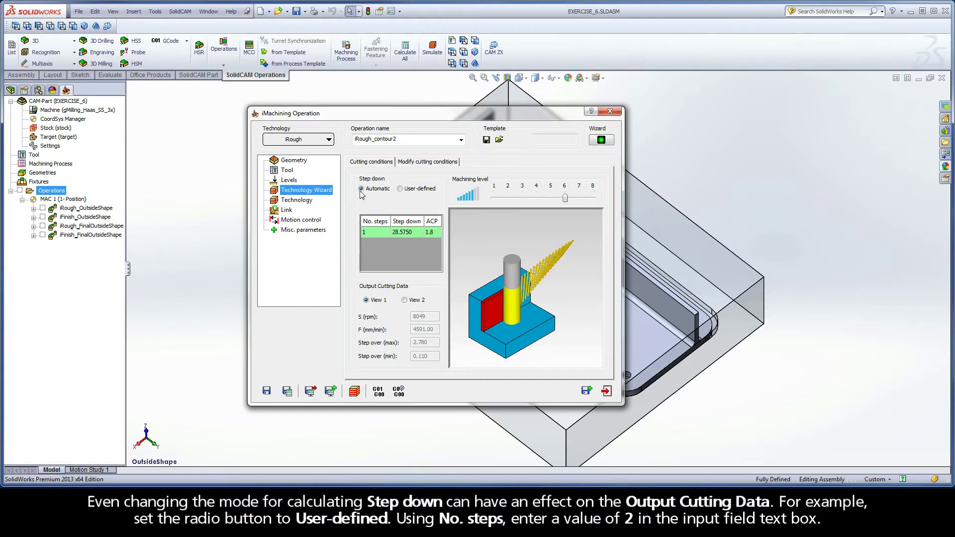
pyautogui.click(401, 191)
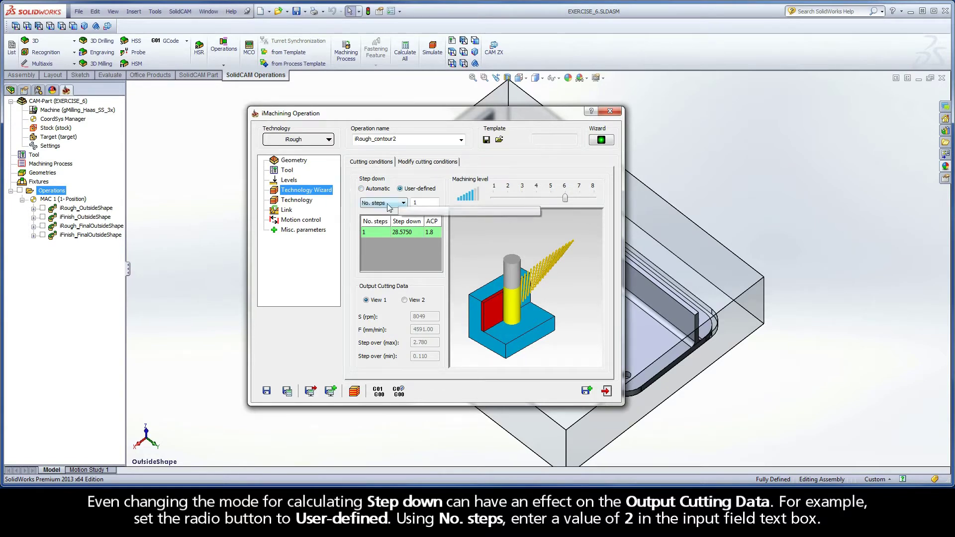
pyautogui.doubleClick(416, 202)
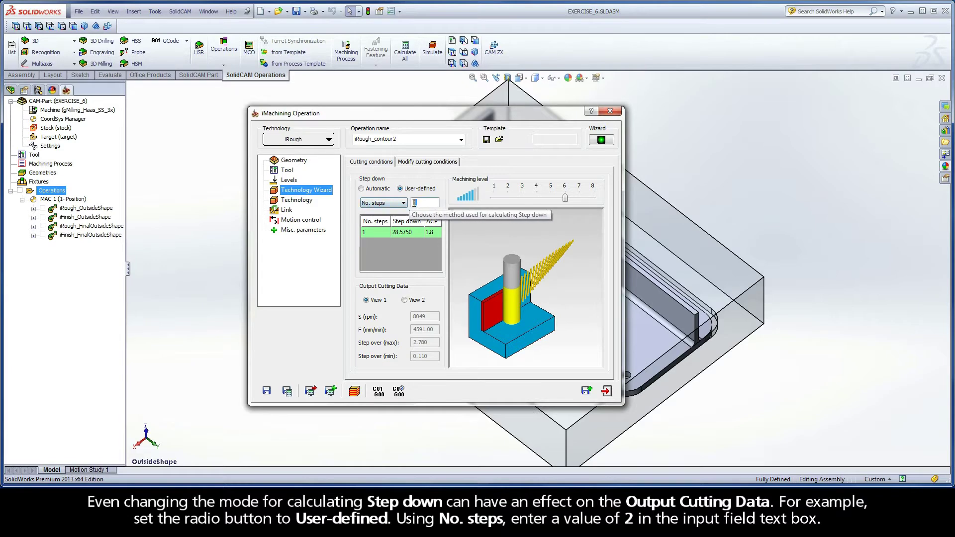
pyautogui.write('2')
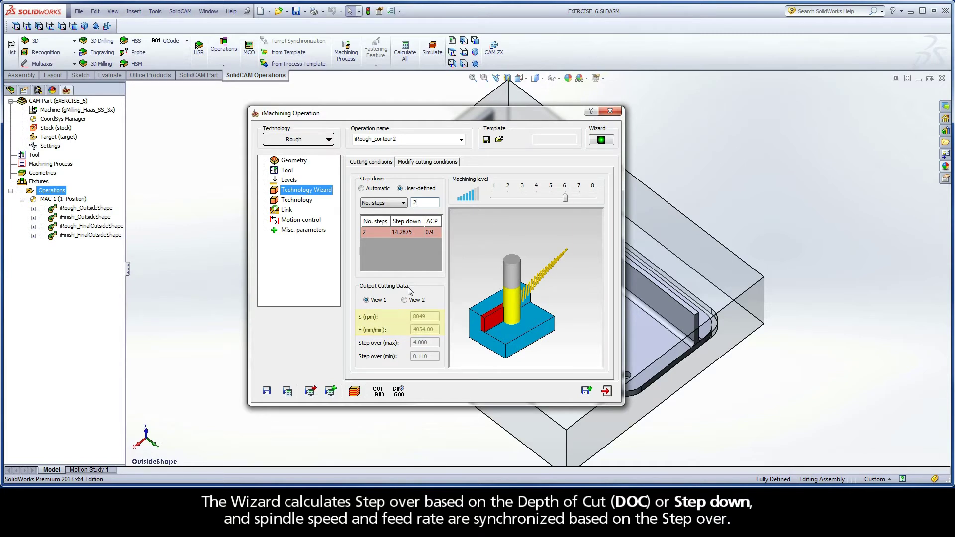
pyautogui.click(361, 189)
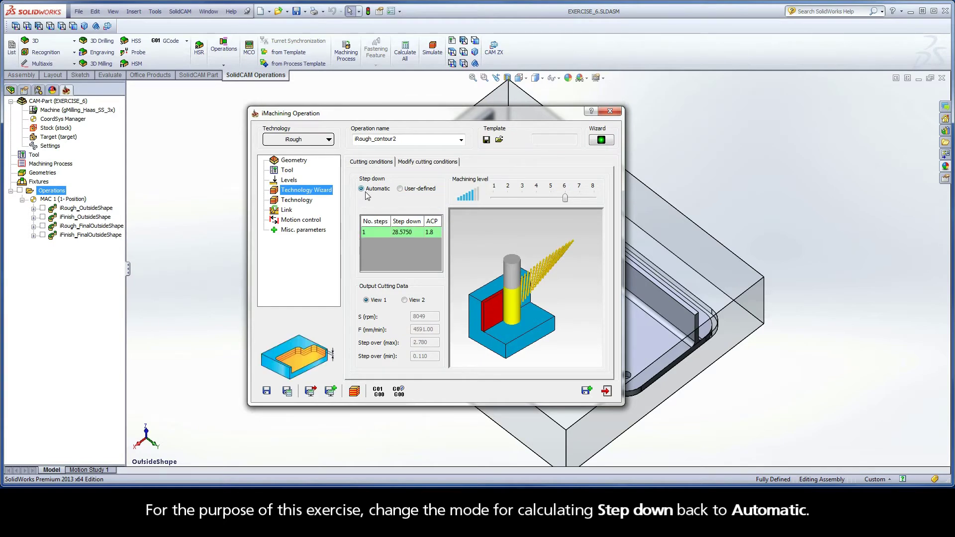
# Step: Check the wall/island offset in the technology settings, name the operation iRough_Ledges, and save and calculate it
pyautogui.click(298, 200)
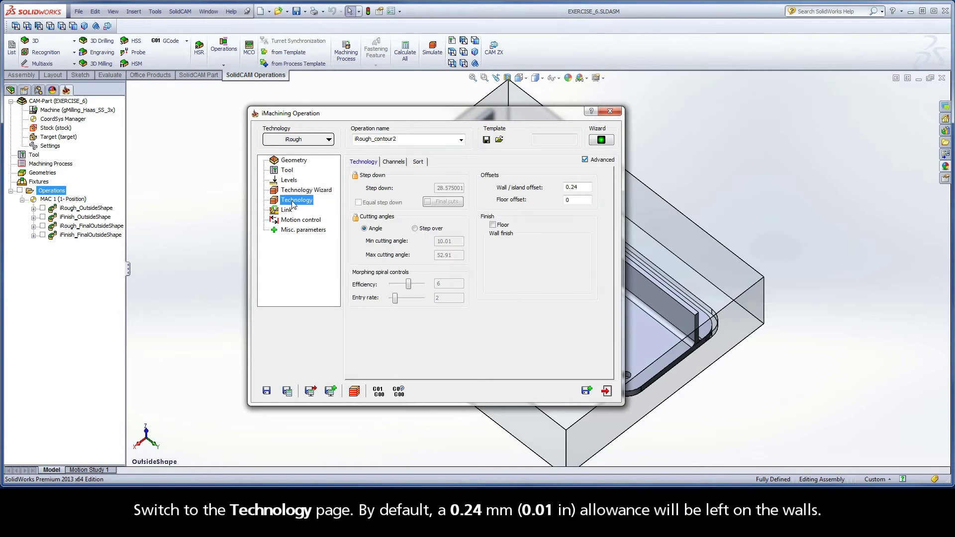
pyautogui.doubleClick(572, 187)
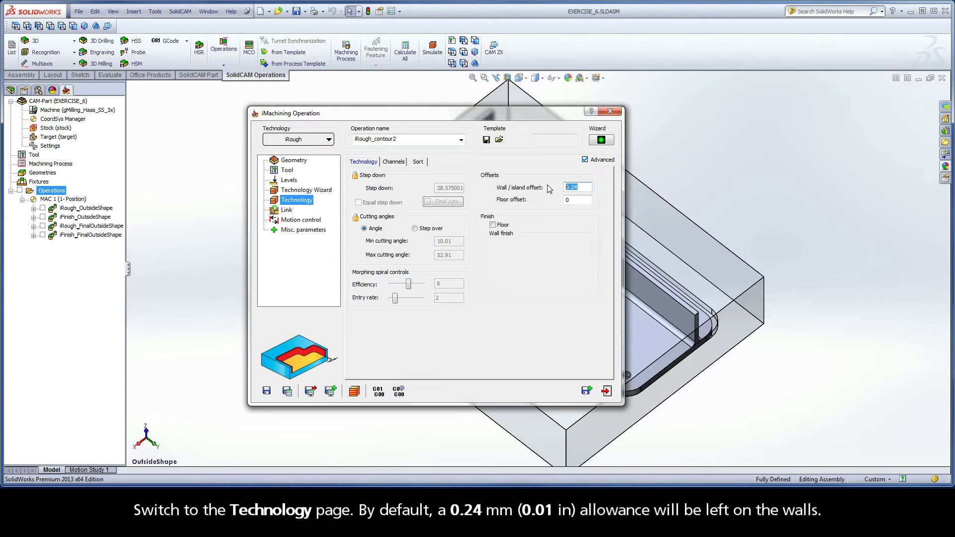
pyautogui.doubleClick(397, 139)
pyautogui.moveTo(397, 138); pyautogui.dragTo(375, 139)
pyautogui.write('Ledges')
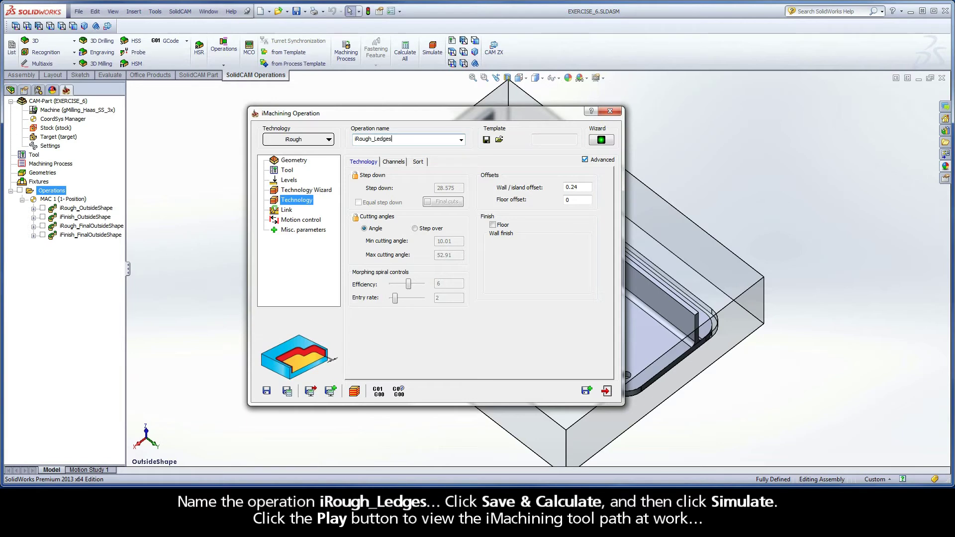
pyautogui.click(287, 391)
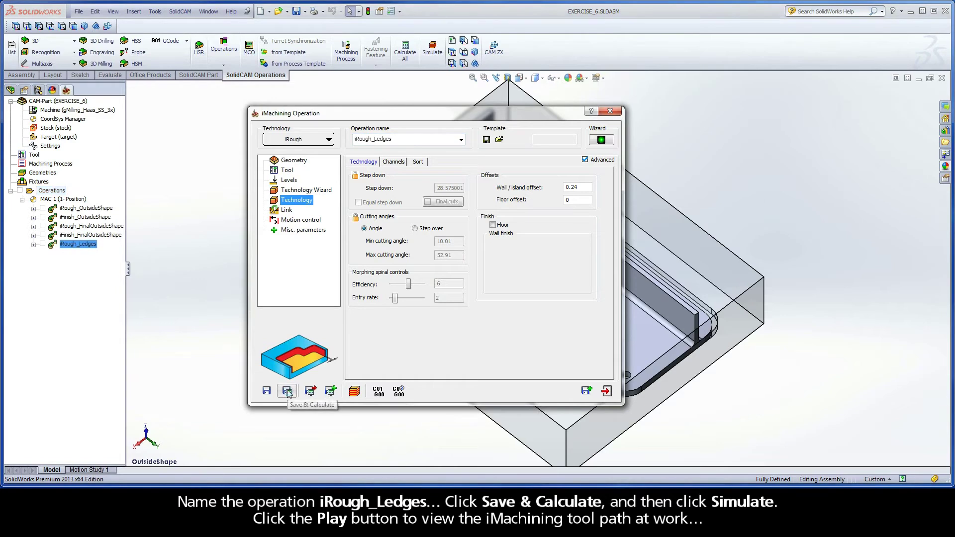
# Step: Simulate the iRough_Ledges tool path on the model, raising the simulation speed during playback, and exit the simulation
pyautogui.click(354, 391)
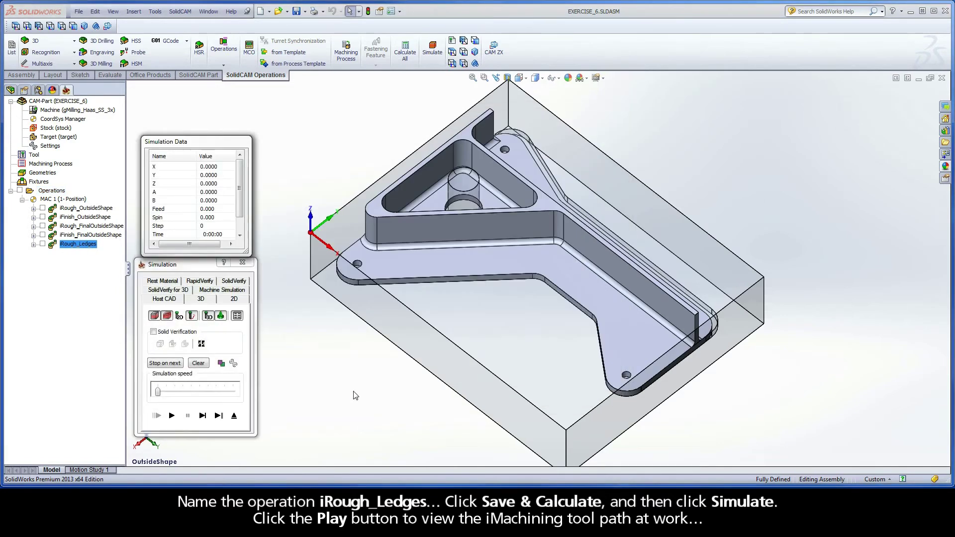
pyautogui.click(171, 415)
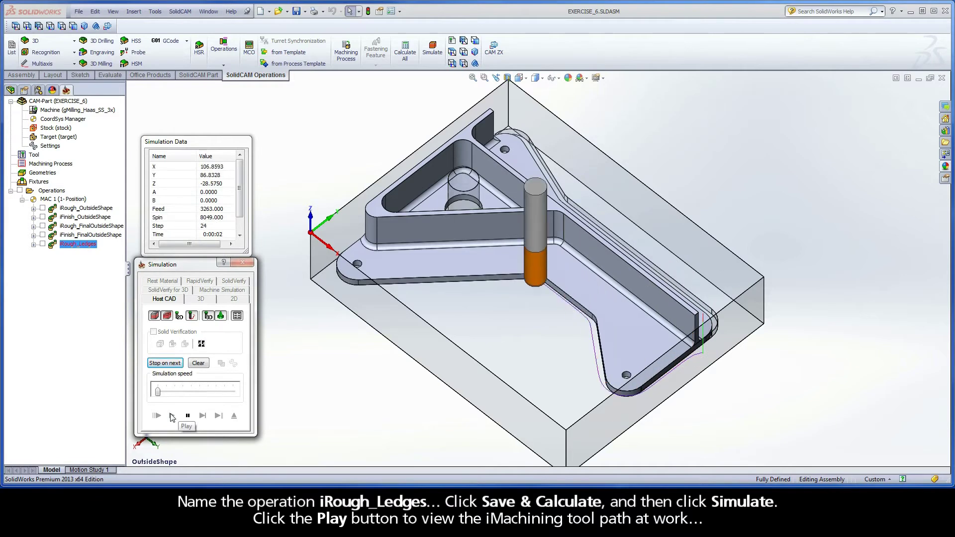
pyautogui.moveTo(158, 392); pyautogui.dragTo(184, 393)
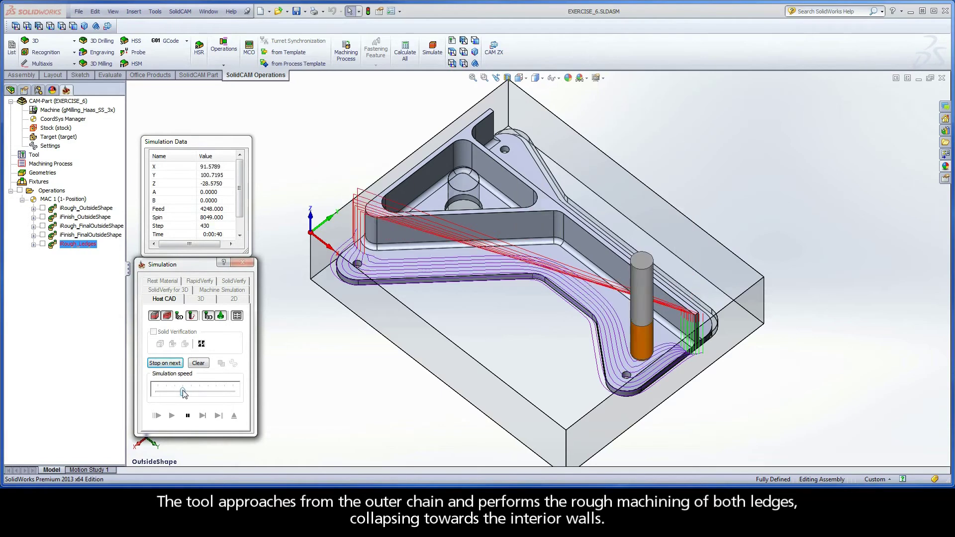
pyautogui.moveTo(184, 393); pyautogui.dragTo(214, 395)
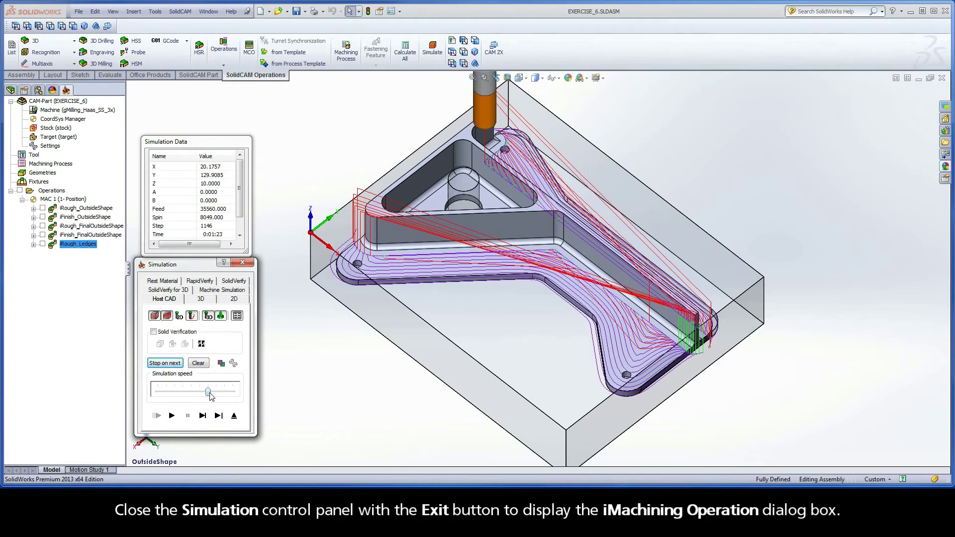
pyautogui.click(233, 416)
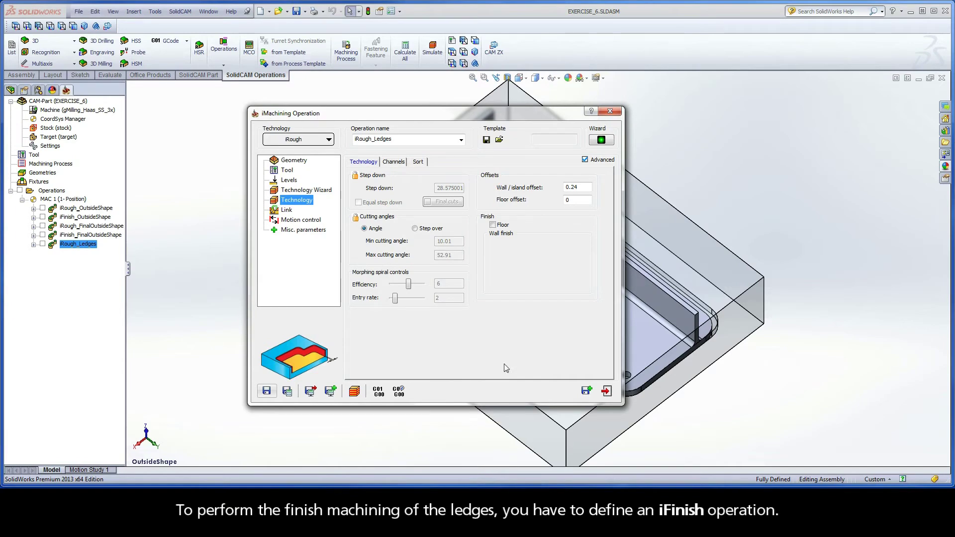
# Step: Save and copy the iRough_Ledges operation, and change the copy's technology type to iFinish
pyautogui.click(585, 391)
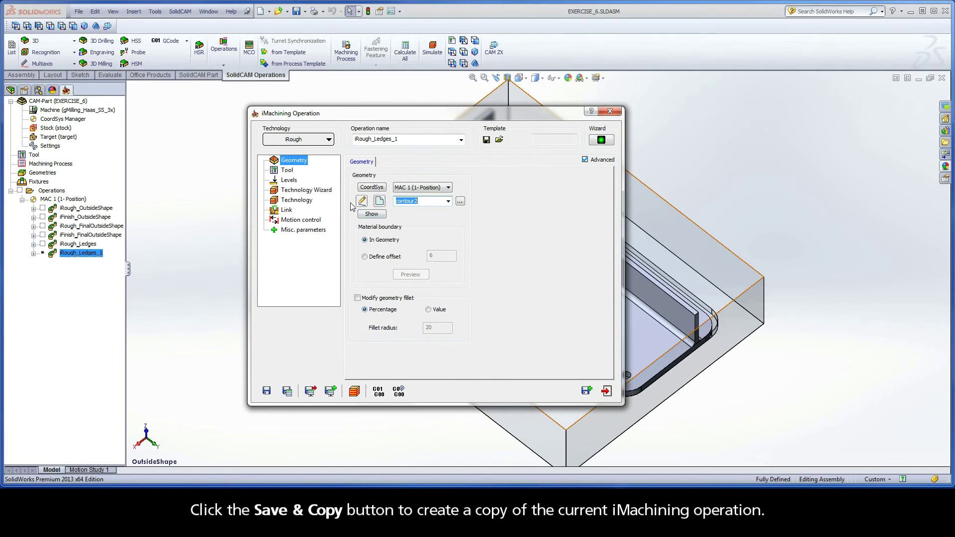
pyautogui.click(308, 141)
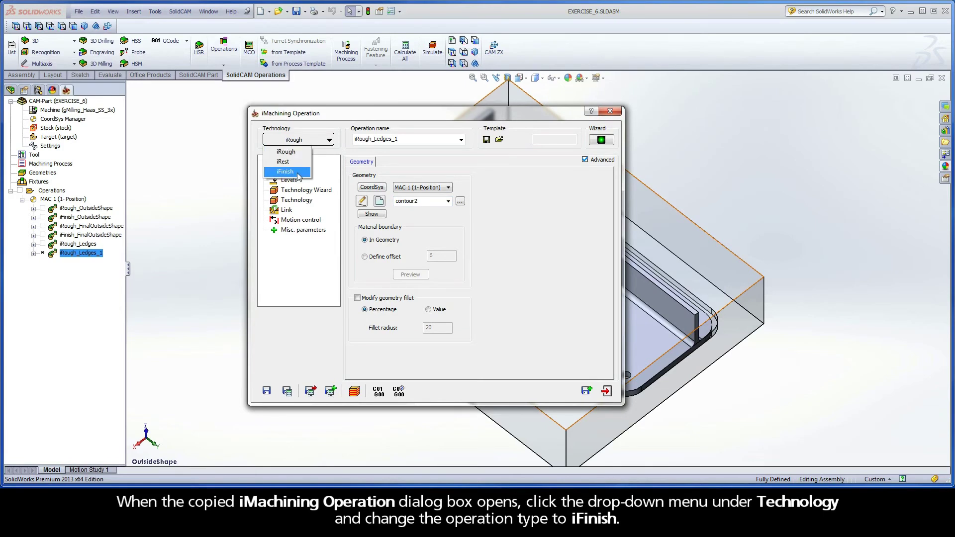
pyautogui.click(297, 172)
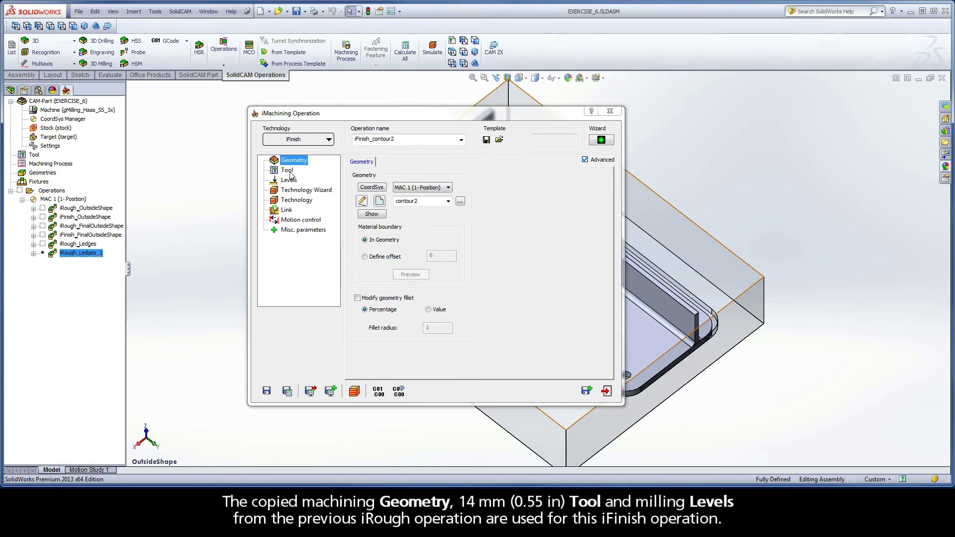
# Step: Review the copied iFinish operation's tool, milling levels, cutting conditions with machining level, and technology offsets
pyautogui.click(287, 171)
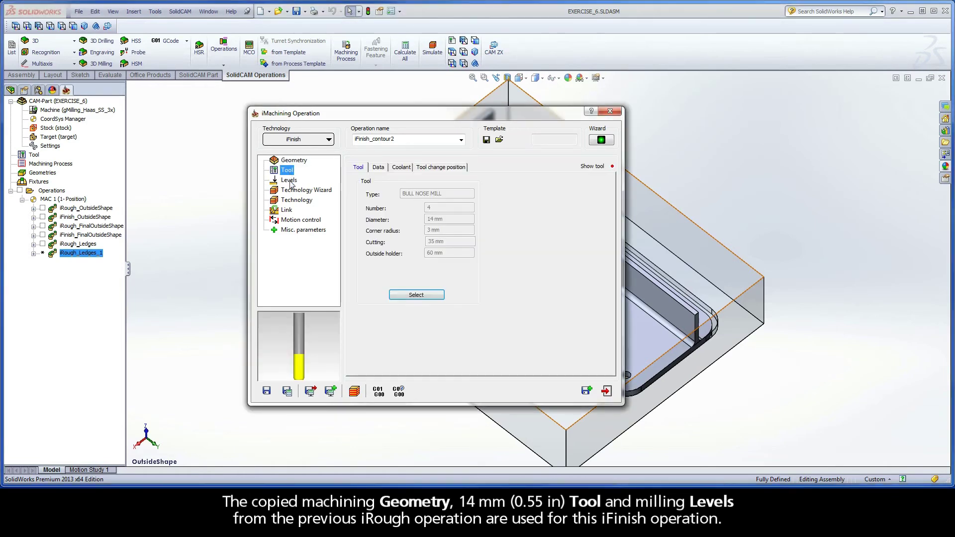
pyautogui.click(291, 181)
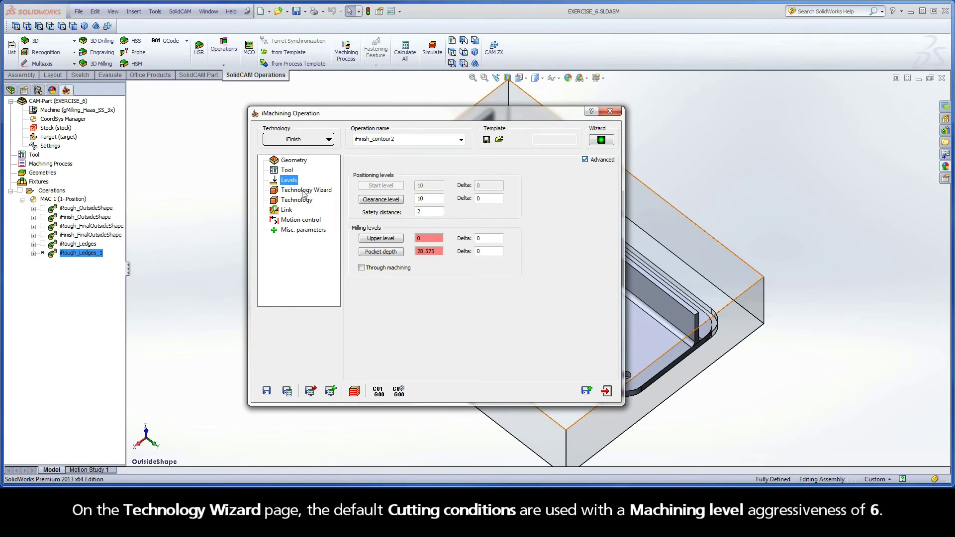
pyautogui.click(302, 190)
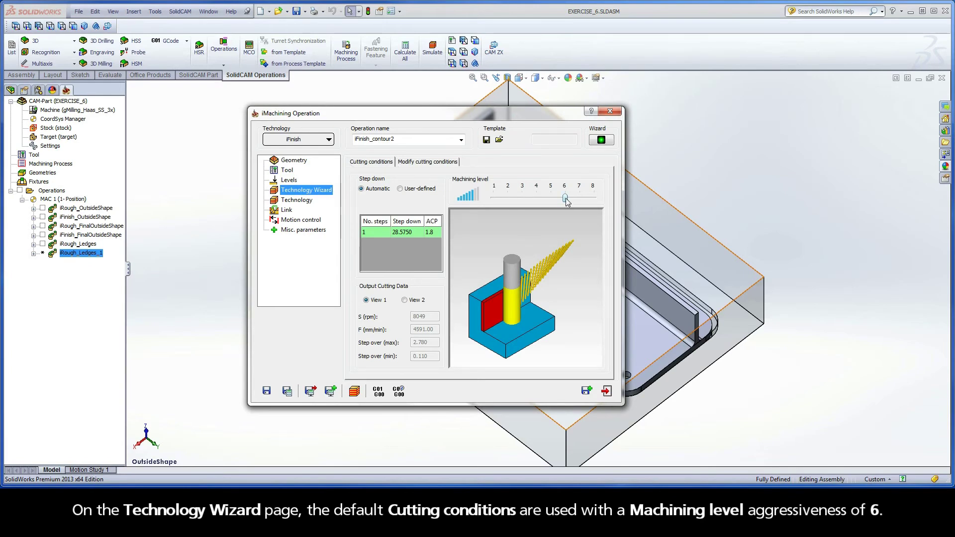
pyautogui.click(297, 201)
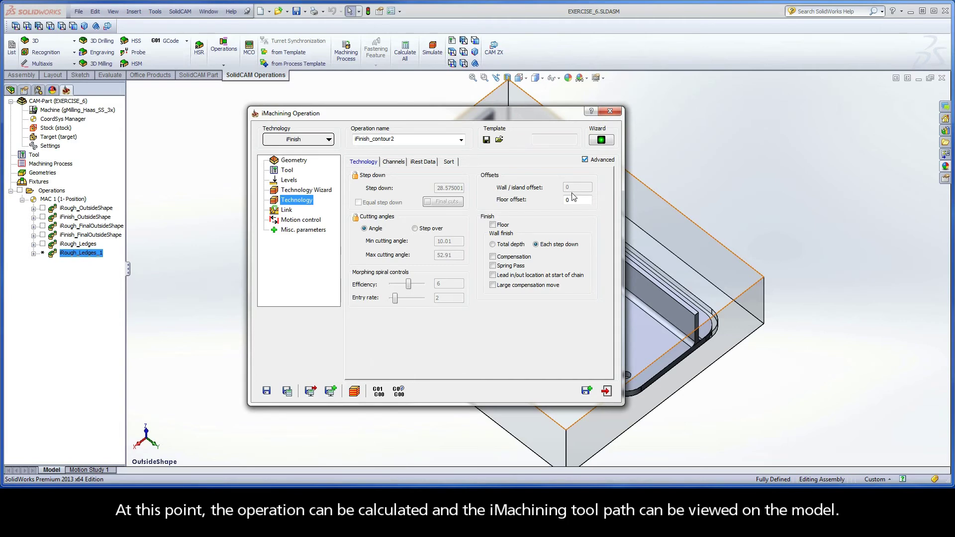
# Step: Name the finishing operation iFinish_Ledges, and save and calculate it
pyautogui.click(403, 139)
pyautogui.moveTo(395, 139); pyautogui.dragTo(374, 141)
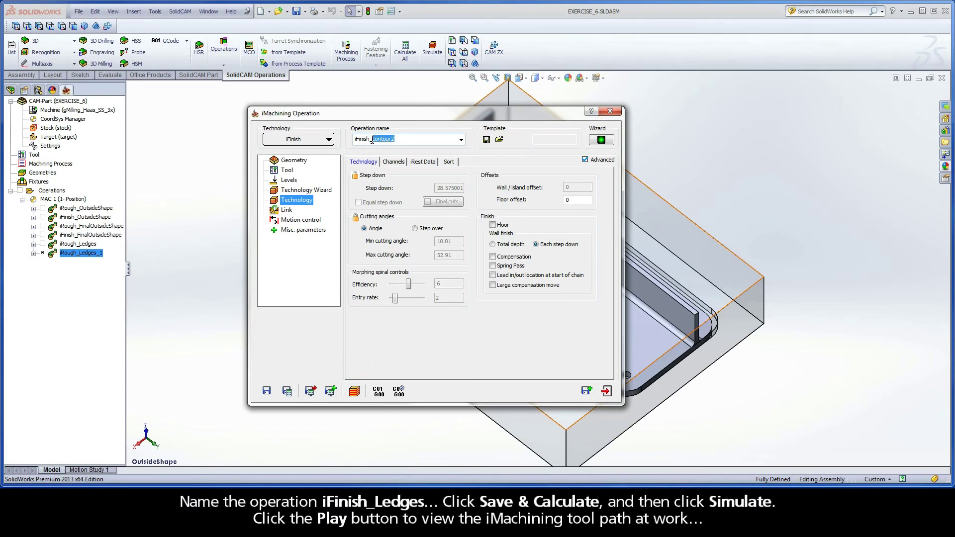
pyautogui.write('Ledges')
pyautogui.click(287, 394)
# Step: Simulate the iFinish_Ledges tool path at a reduced speed, and exit both the simulation and the operation definition
pyautogui.click(354, 392)
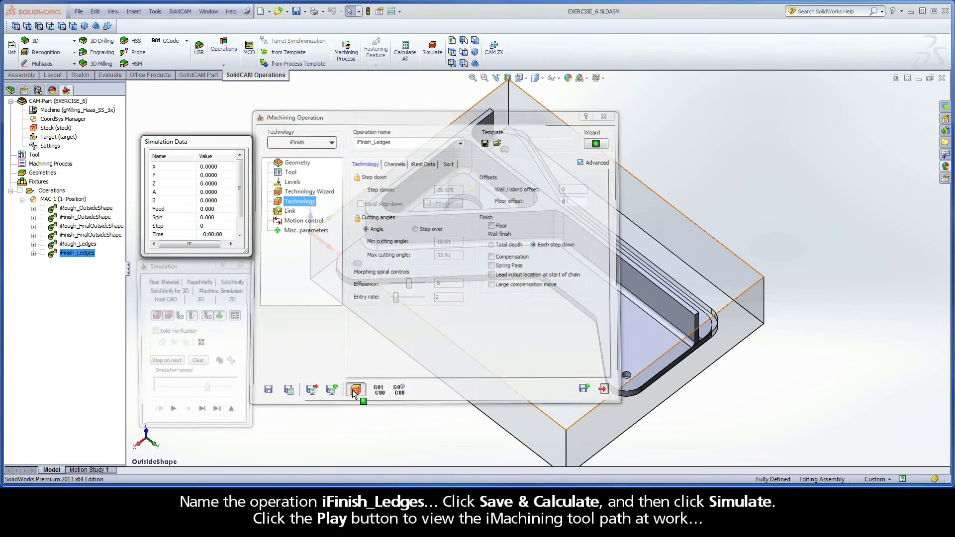
pyautogui.moveTo(208, 392); pyautogui.dragTo(182, 392)
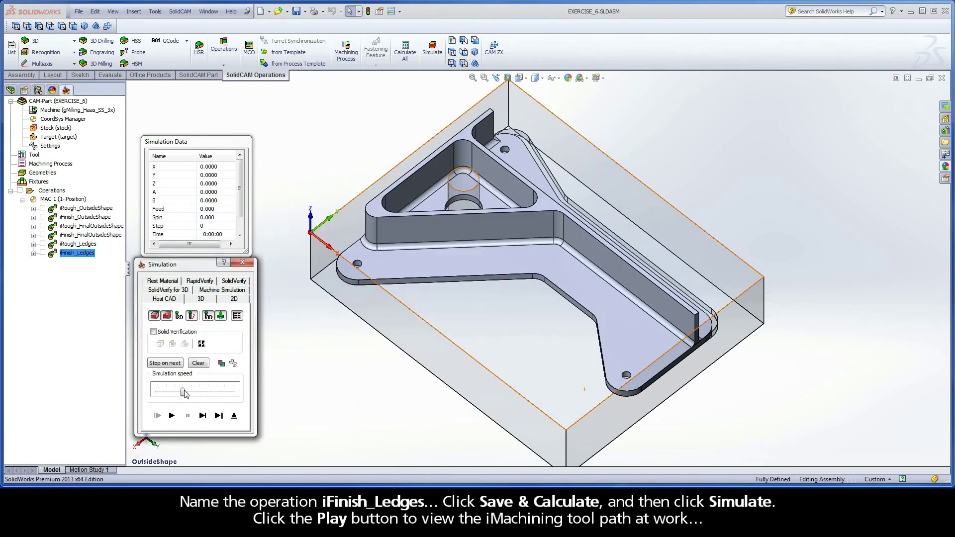
pyautogui.click(172, 416)
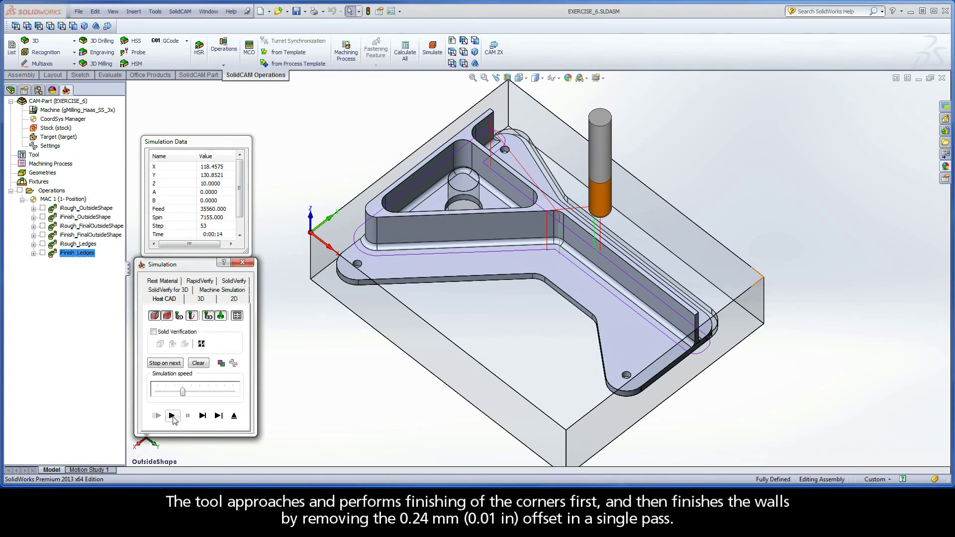
pyautogui.click(234, 415)
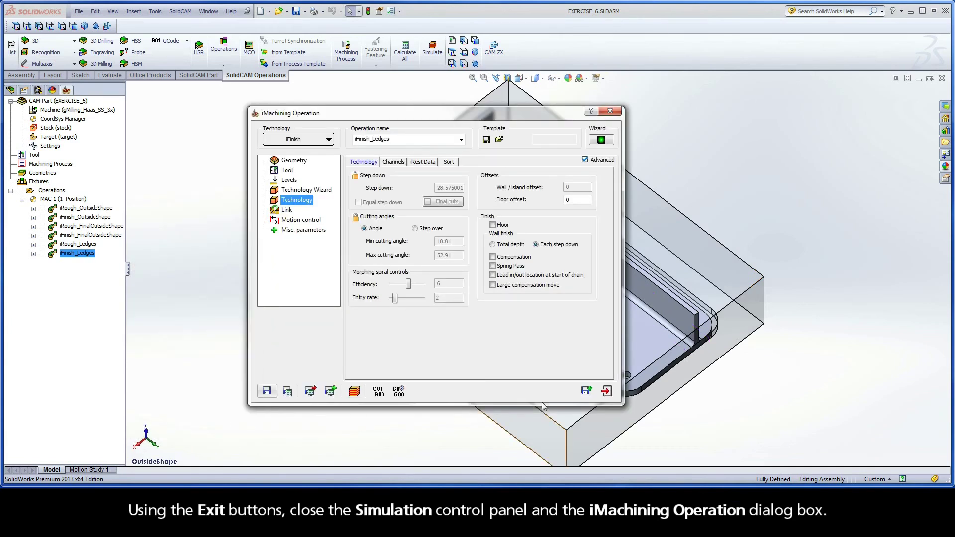
pyautogui.click(605, 390)
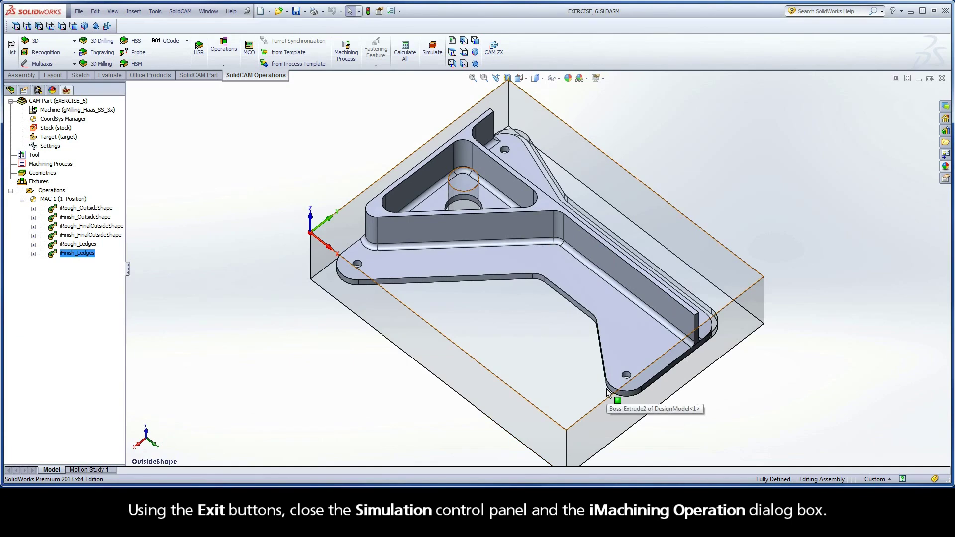